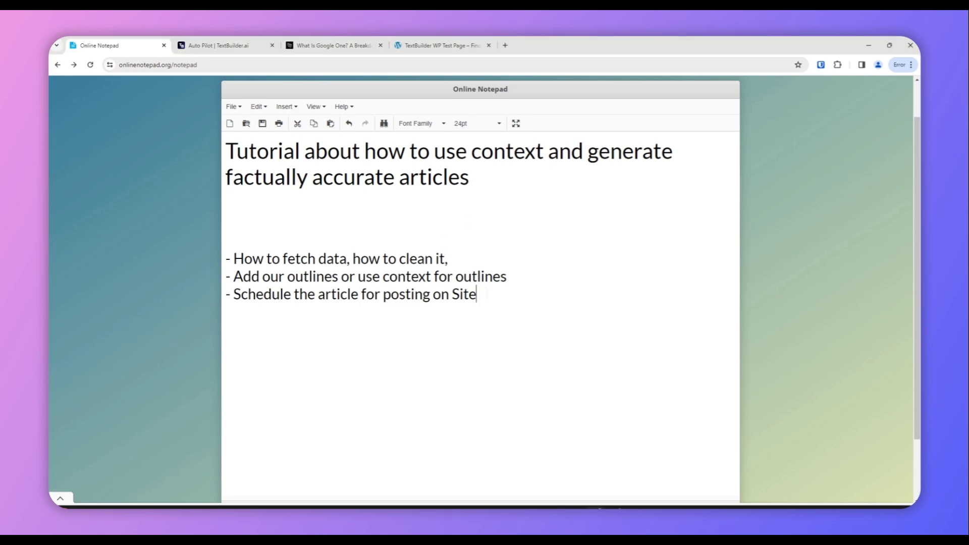
Highlight the whole three-point outline, then the first bullet about fetching data.
{"action": "left_click_drag", "start_coordinate": [477, 294], "coordinate": [222, 256]}
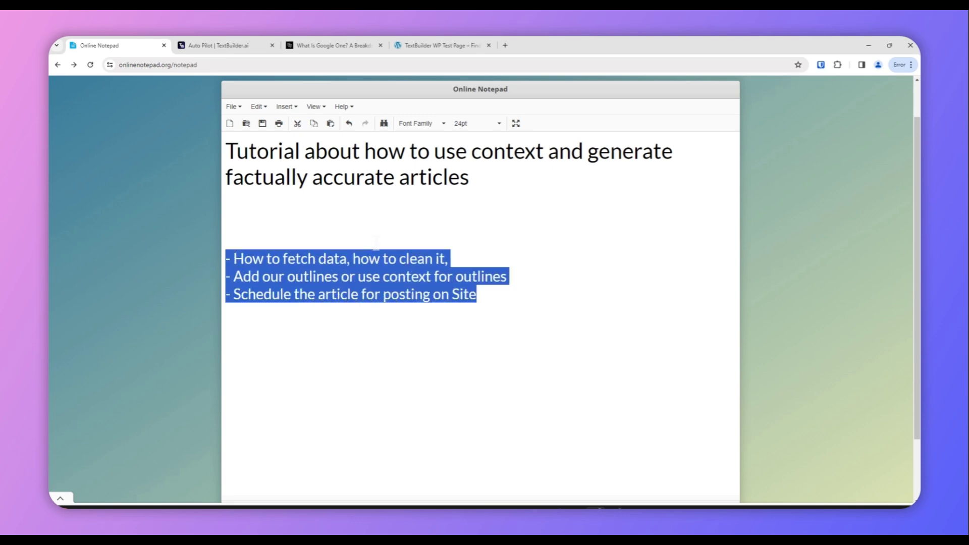
{"action": "left_click", "coordinate": [548, 227]}
{"action": "left_click_drag", "start_coordinate": [234, 259], "coordinate": [448, 258]}
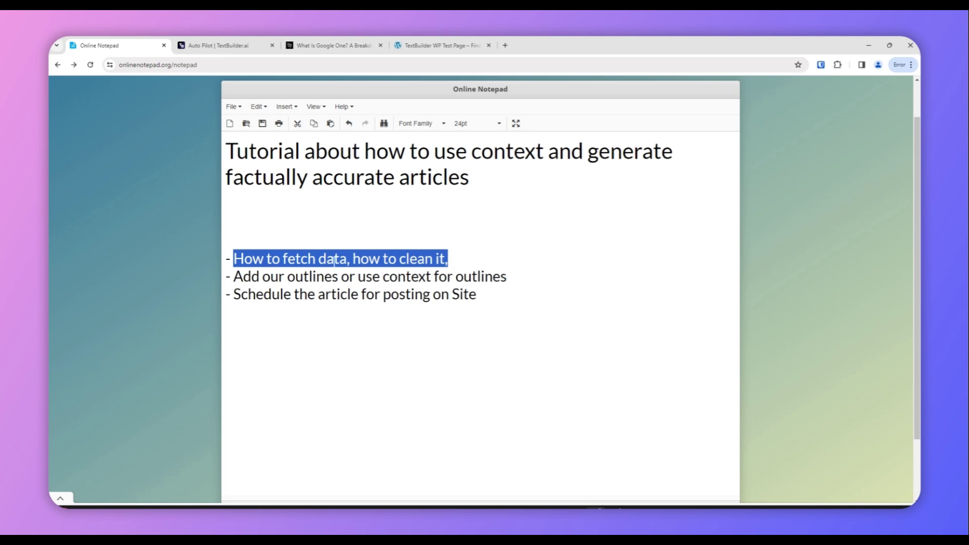
{"action": "left_click", "coordinate": [234, 276]}
Highlight the second bullet about outlines, then switch to the TextBuilder Auto Pilot tab.
{"action": "left_click_drag", "start_coordinate": [234, 276], "coordinate": [516, 277]}
{"action": "left_click", "coordinate": [561, 282]}
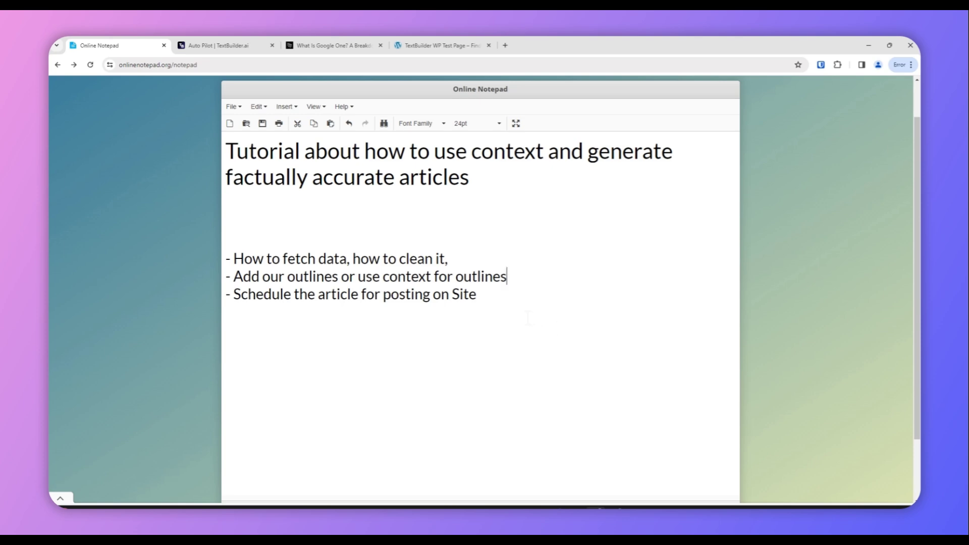
{"action": "left_click", "coordinate": [225, 45]}
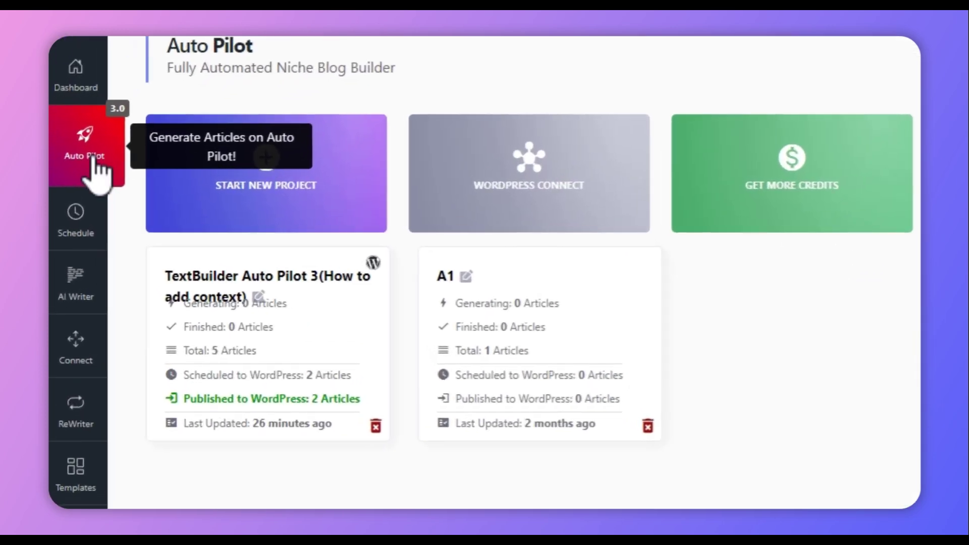
Open the TextBuilder Auto Pilot 3 project and start an Informative single article.
{"action": "left_click", "coordinate": [69, 169]}
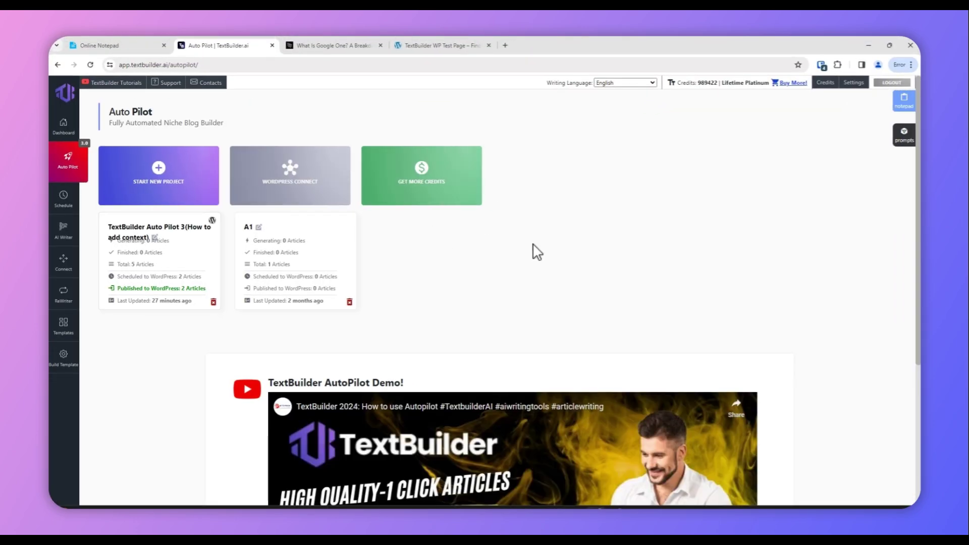
{"action": "left_click", "coordinate": [171, 235]}
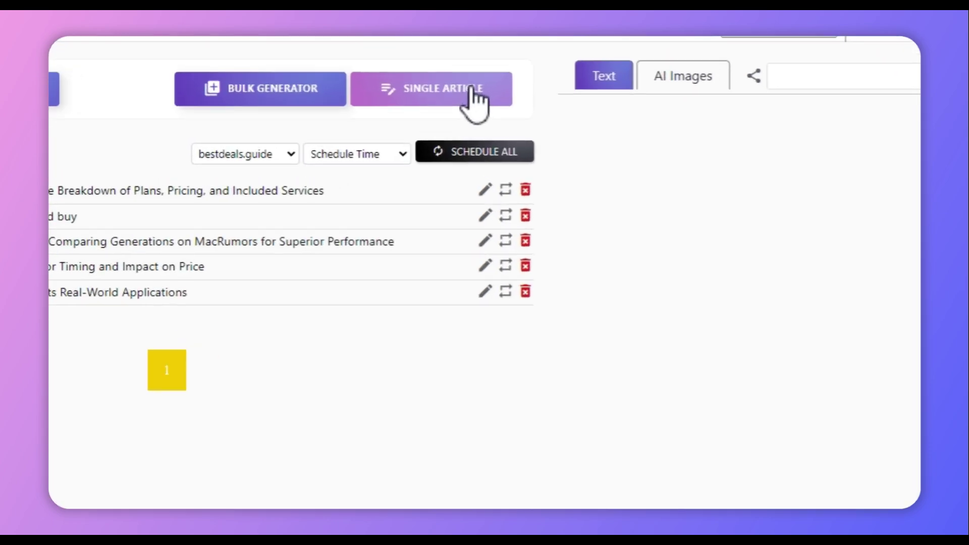
{"action": "left_click", "coordinate": [460, 119]}
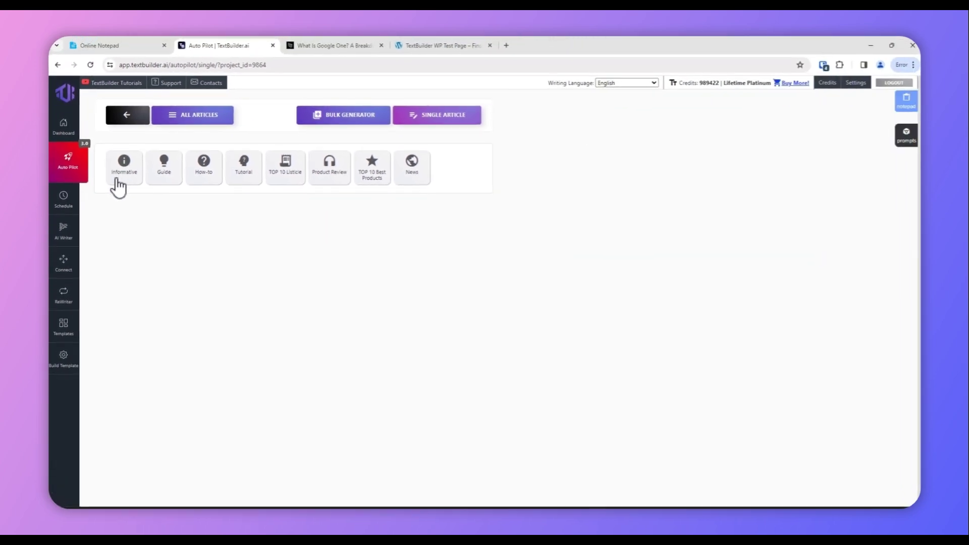
{"action": "left_click", "coordinate": [123, 188]}
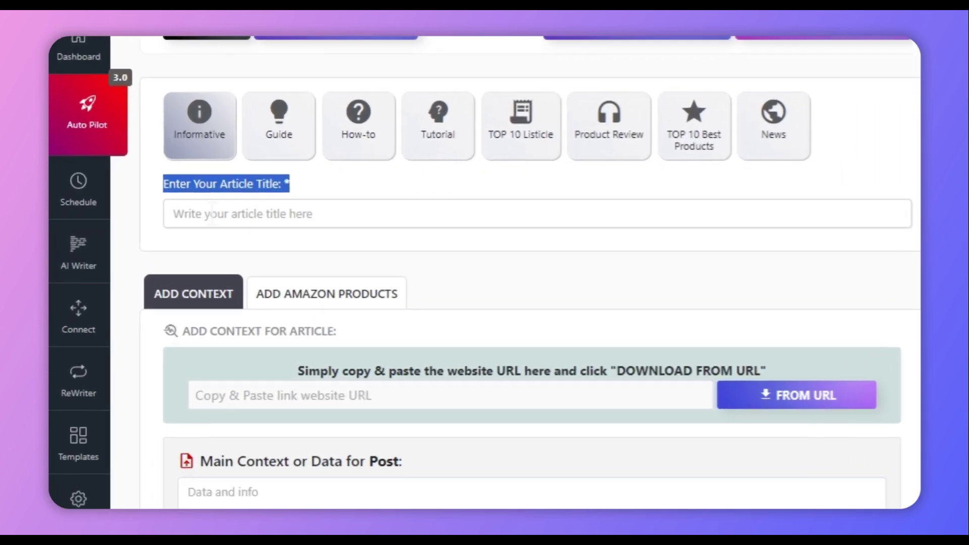
{"action": "left_click", "coordinate": [129, 211]}
{"action": "left_click", "coordinate": [156, 223]}
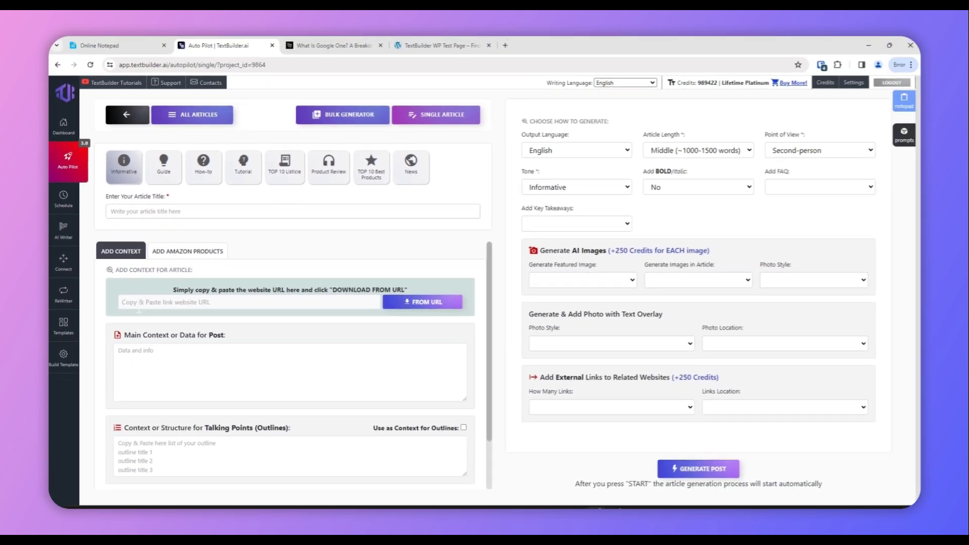
{"action": "left_click", "coordinate": [141, 304]}
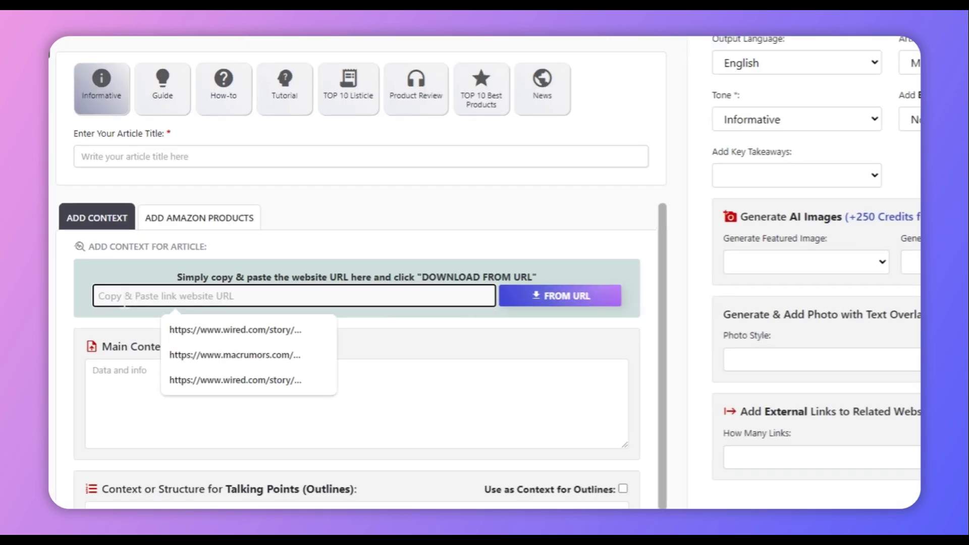
{"action": "left_click", "coordinate": [110, 305]}
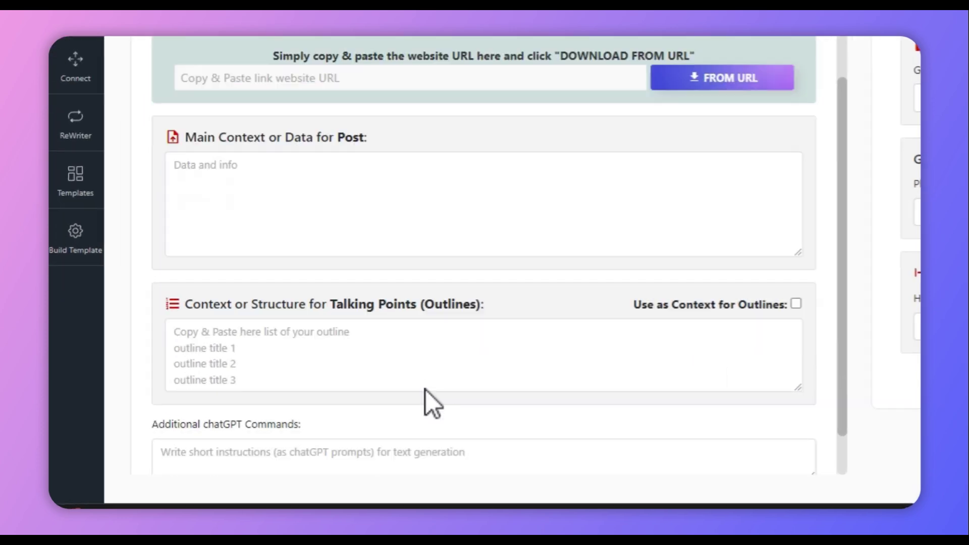
{"action": "scroll", "coordinate": [425, 390], "scroll_direction": "down", "scroll_amount": 2}
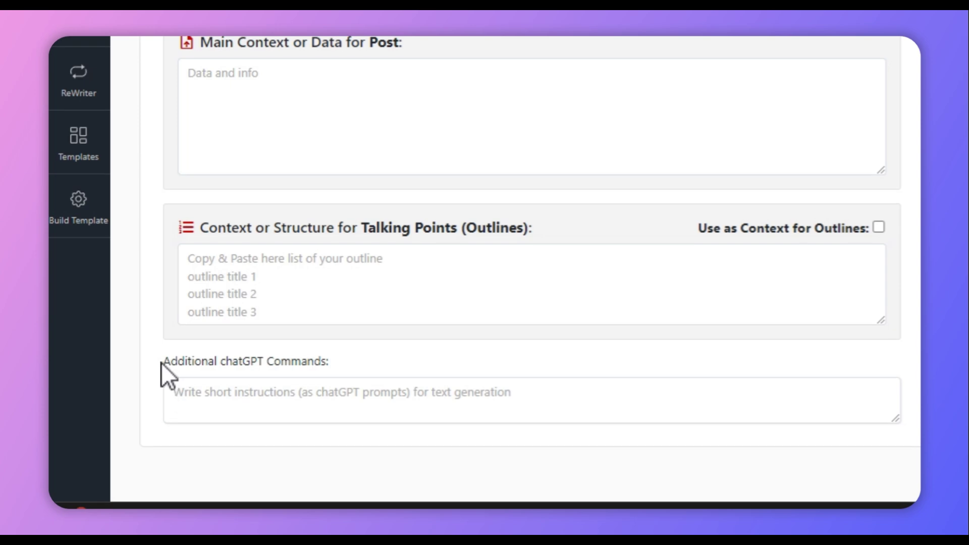
{"action": "left_click_drag", "start_coordinate": [163, 362], "coordinate": [331, 372]}
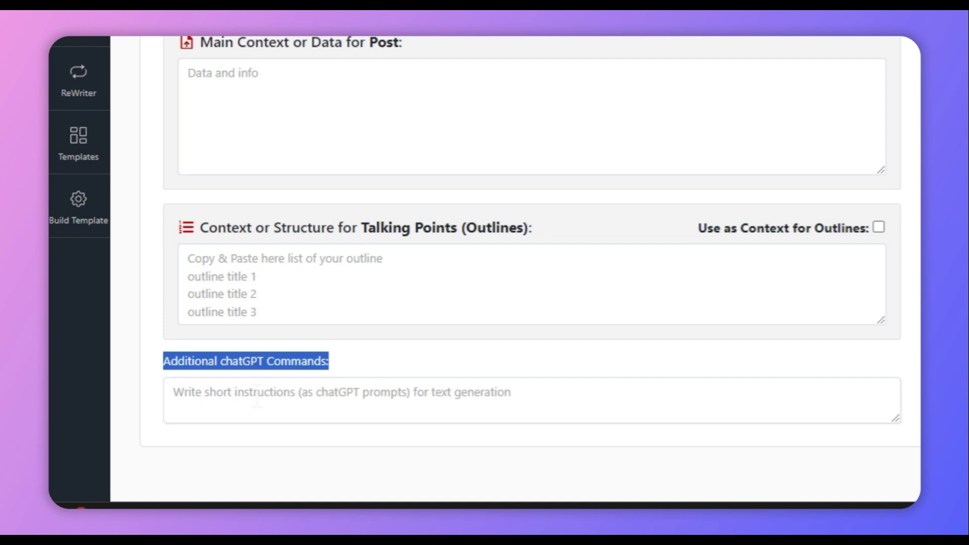
{"action": "left_click", "coordinate": [257, 394]}
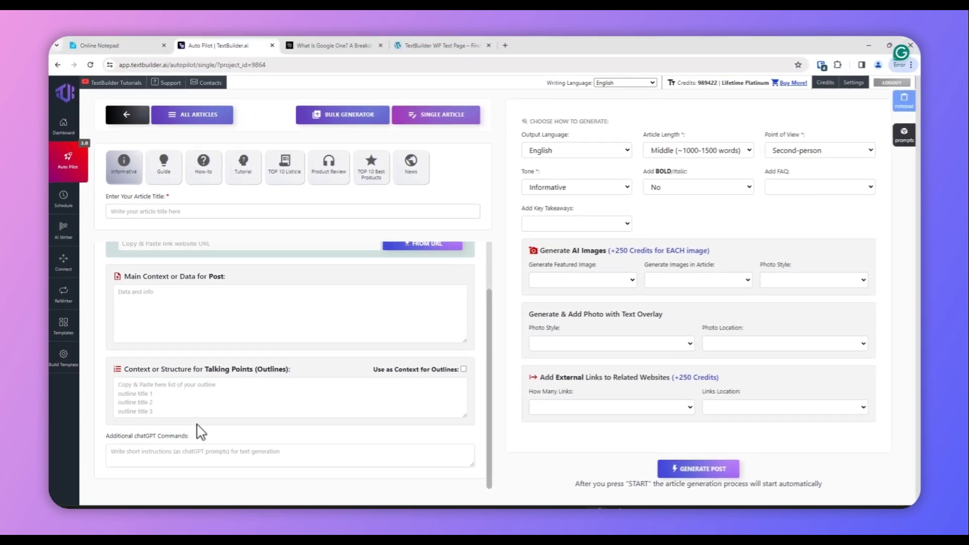
{"action": "scroll", "coordinate": [201, 432], "scroll_direction": "up", "scroll_amount": 1}
{"action": "scroll", "coordinate": [197, 426], "scroll_direction": "down", "scroll_amount": 1}
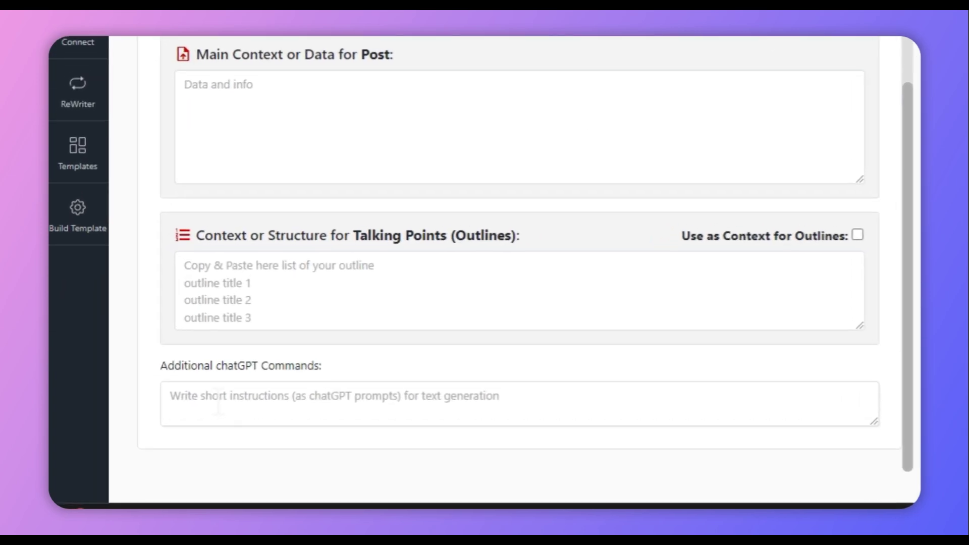
{"action": "left_click", "coordinate": [135, 454]}
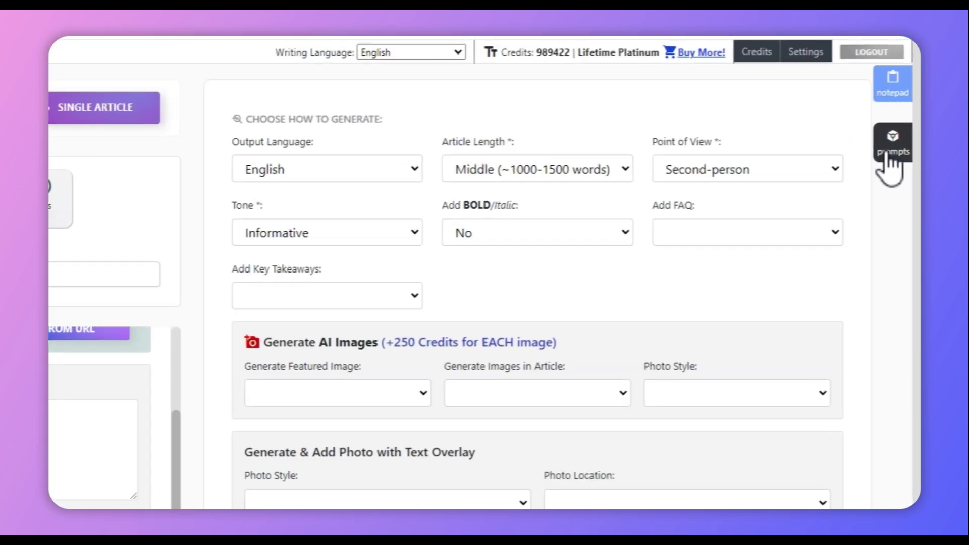
Browse the 1000+ Prompts library, close it, and close the old Google One article tab.
{"action": "left_click", "coordinate": [902, 146]}
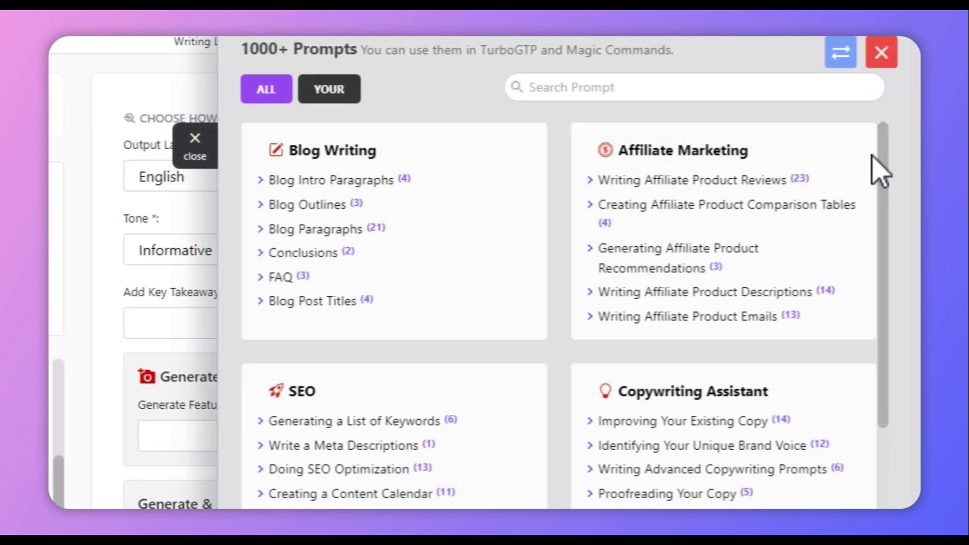
{"action": "scroll", "coordinate": [329, 199], "scroll_direction": "down", "scroll_amount": 10}
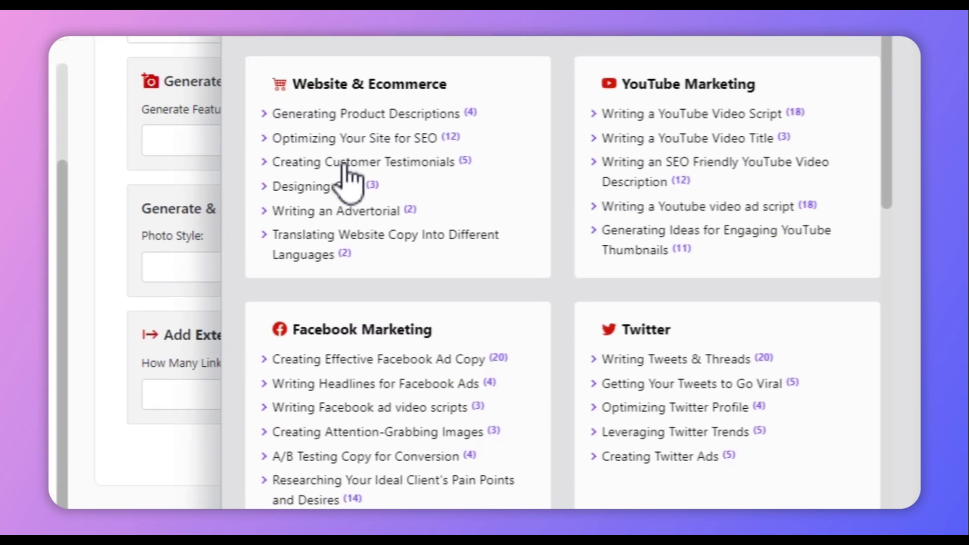
{"action": "scroll", "coordinate": [344, 166], "scroll_direction": "down", "scroll_amount": 7}
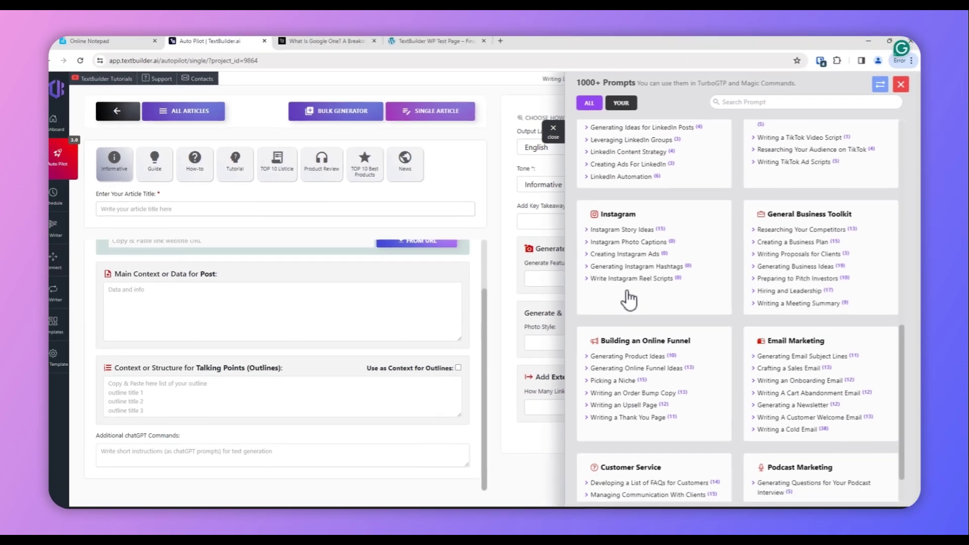
{"action": "scroll", "coordinate": [633, 302], "scroll_direction": "up", "scroll_amount": 15}
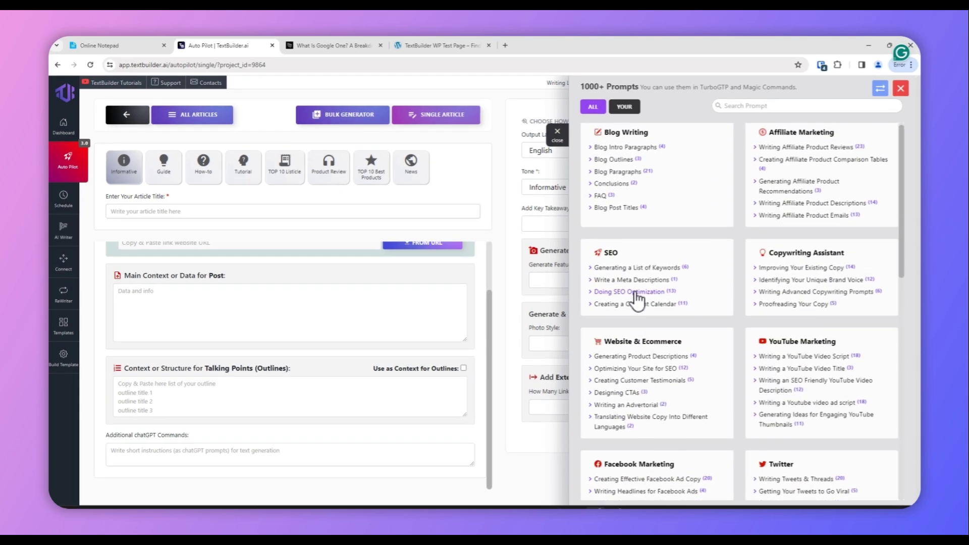
{"action": "scroll", "coordinate": [638, 300], "scroll_direction": "down", "scroll_amount": 4}
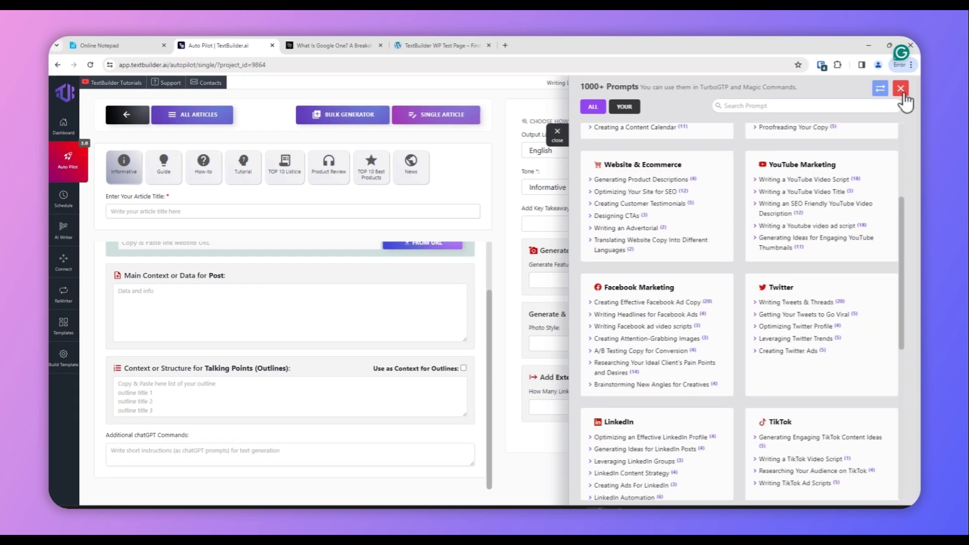
{"action": "left_click", "coordinate": [902, 90]}
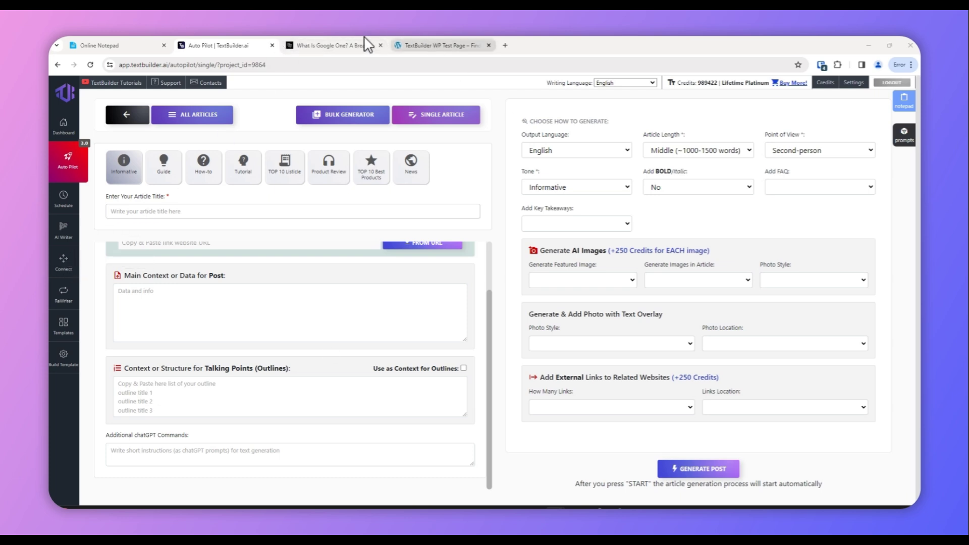
{"action": "left_click", "coordinate": [381, 46]}
Search the web for what Google One is and scan the results.
{"action": "left_click", "coordinate": [398, 45]}
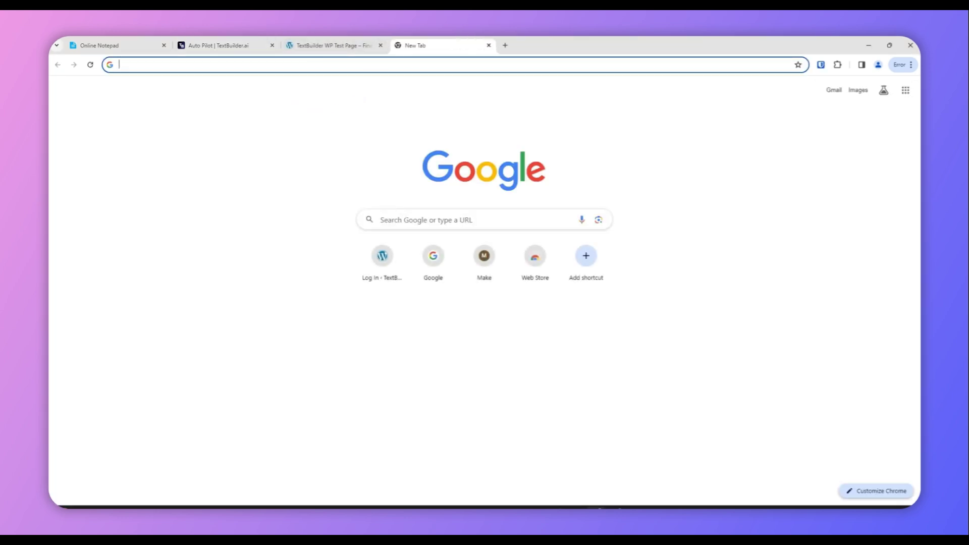
{"action": "type", "text": "What is Google One"}
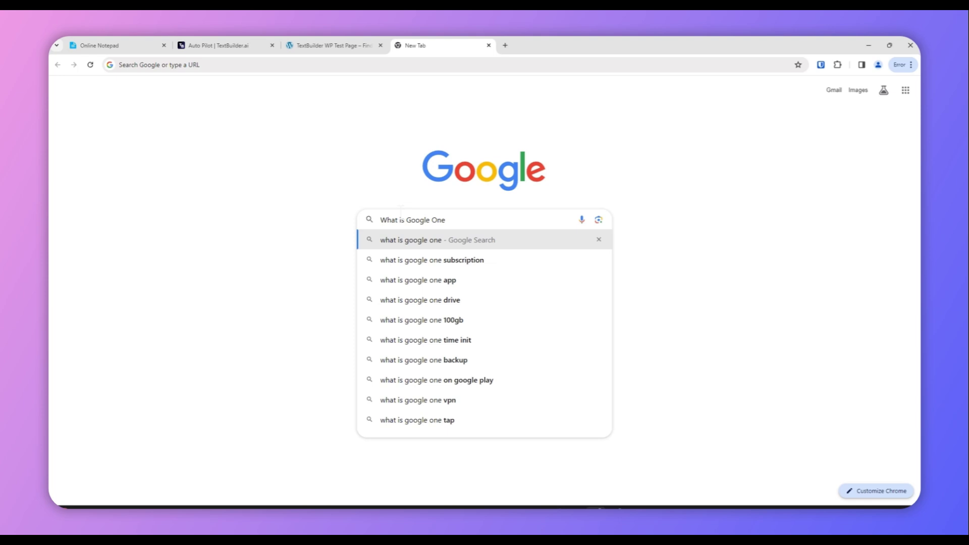
{"action": "key", "text": "Return"}
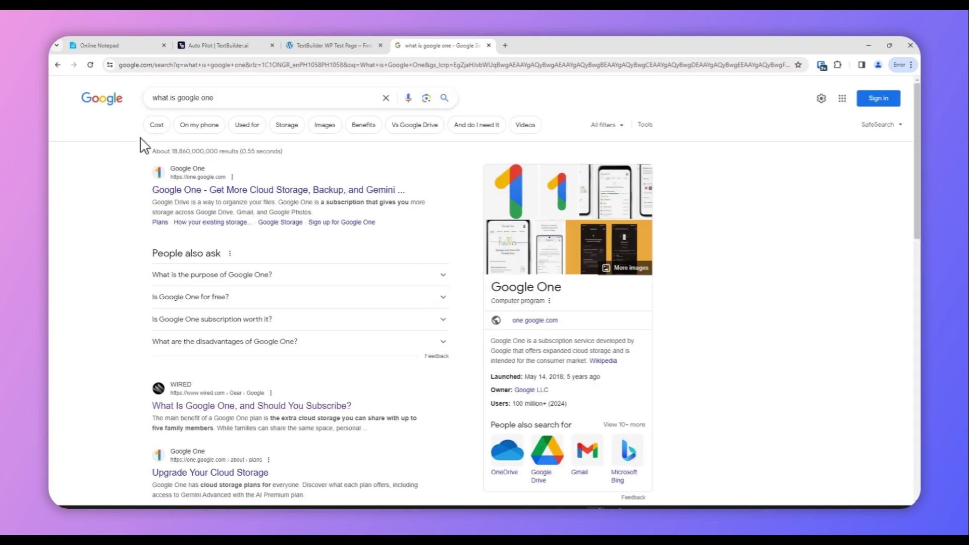
{"action": "scroll", "coordinate": [104, 268], "scroll_direction": "down", "scroll_amount": 1}
{"action": "scroll", "coordinate": [105, 268], "scroll_direction": "up", "scroll_amount": 1}
{"action": "scroll", "coordinate": [104, 267], "scroll_direction": "down", "scroll_amount": 5}
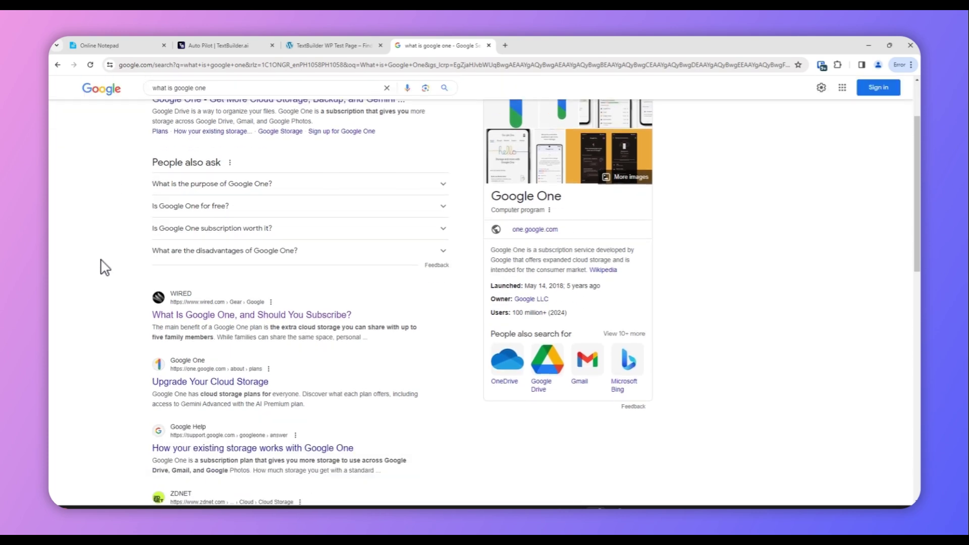
{"action": "scroll", "coordinate": [104, 268], "scroll_direction": "down", "scroll_amount": 5}
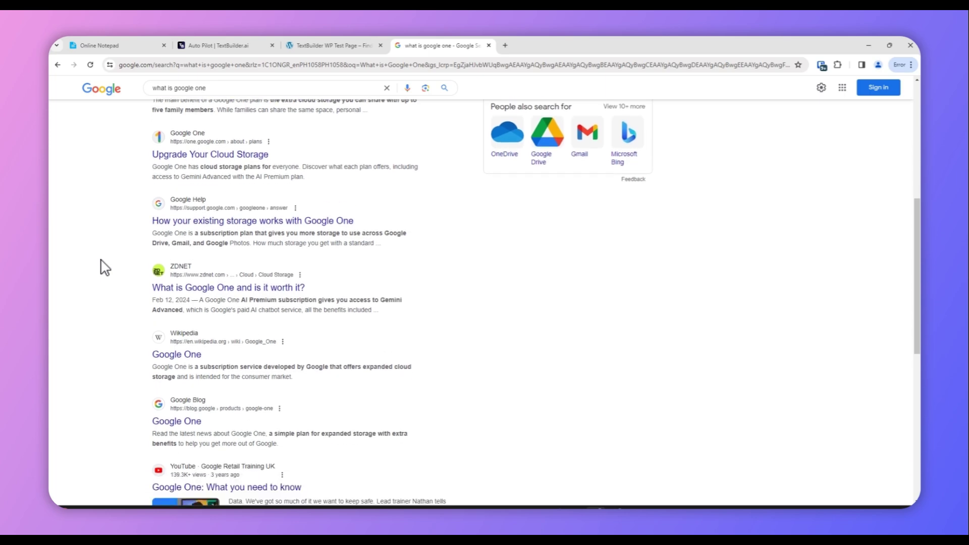
{"action": "scroll", "coordinate": [105, 268], "scroll_direction": "up", "scroll_amount": 4}
{"action": "scroll", "coordinate": [105, 267], "scroll_direction": "up", "scroll_amount": 5}
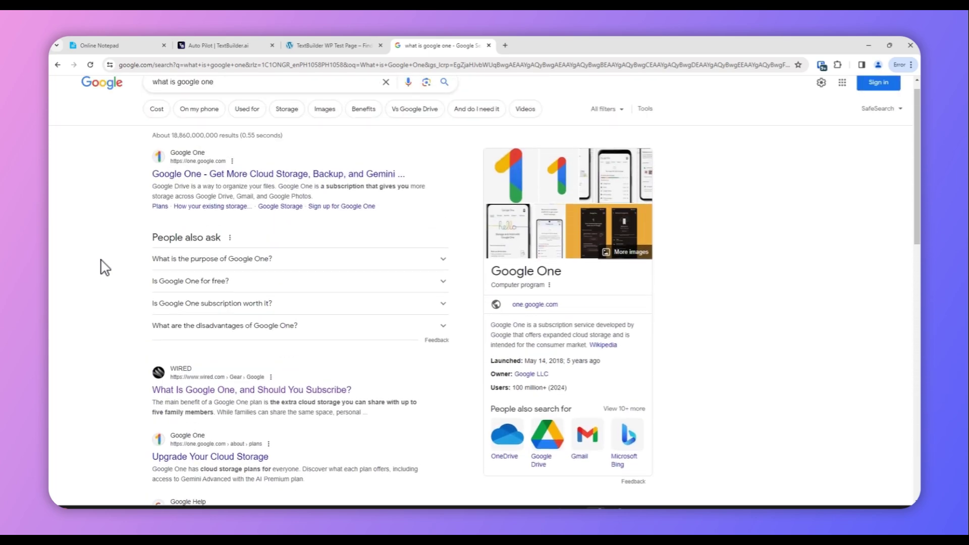
{"action": "scroll", "coordinate": [104, 267], "scroll_direction": "down", "scroll_amount": 2}
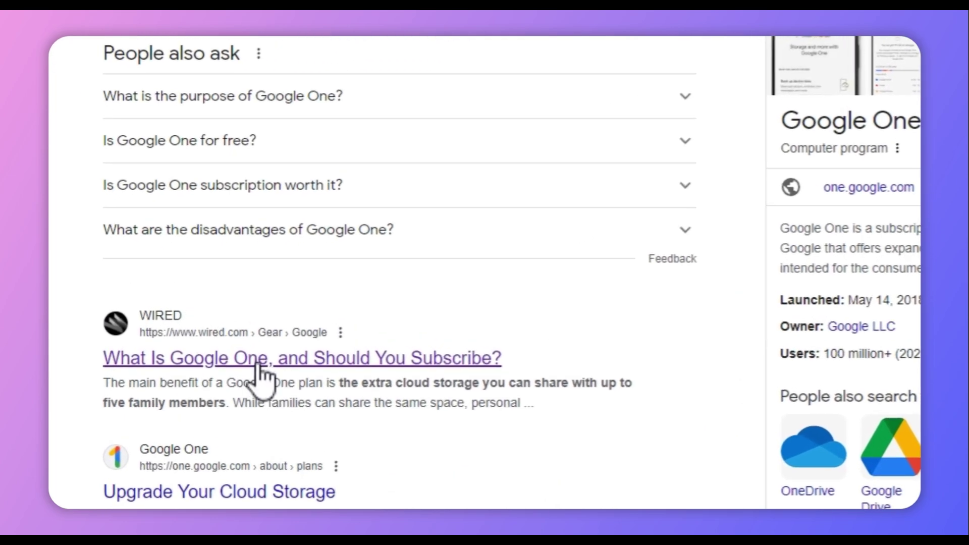
Open the WIRED article 'What Is Google One, and Should You Subscribe?' and select its URL.
{"action": "left_click", "coordinate": [252, 319]}
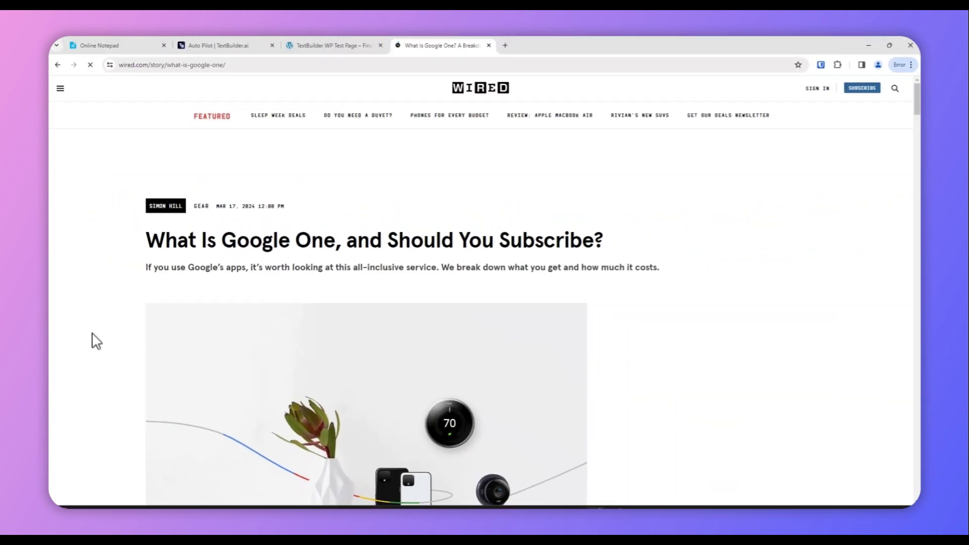
{"action": "scroll", "coordinate": [95, 340], "scroll_direction": "down", "scroll_amount": 9}
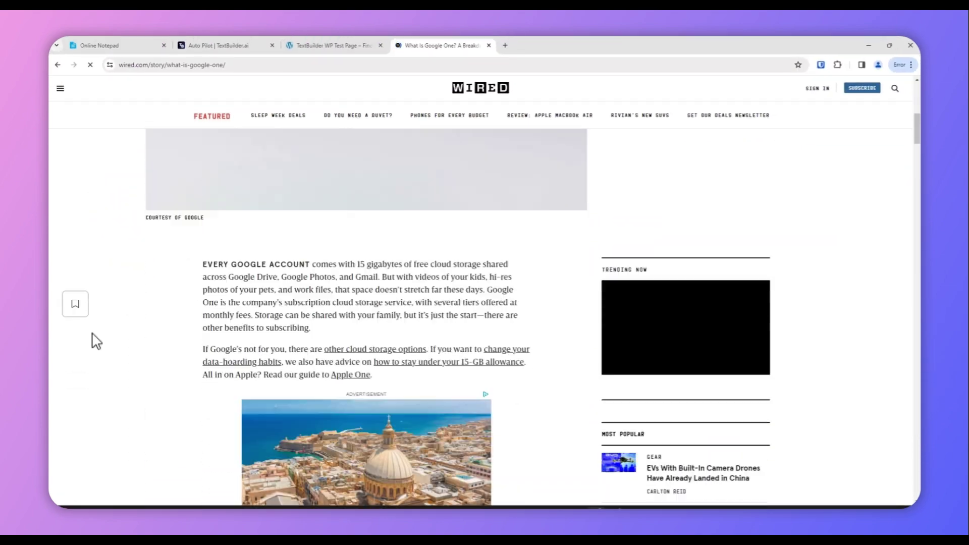
{"action": "scroll", "coordinate": [96, 341], "scroll_direction": "down", "scroll_amount": 15}
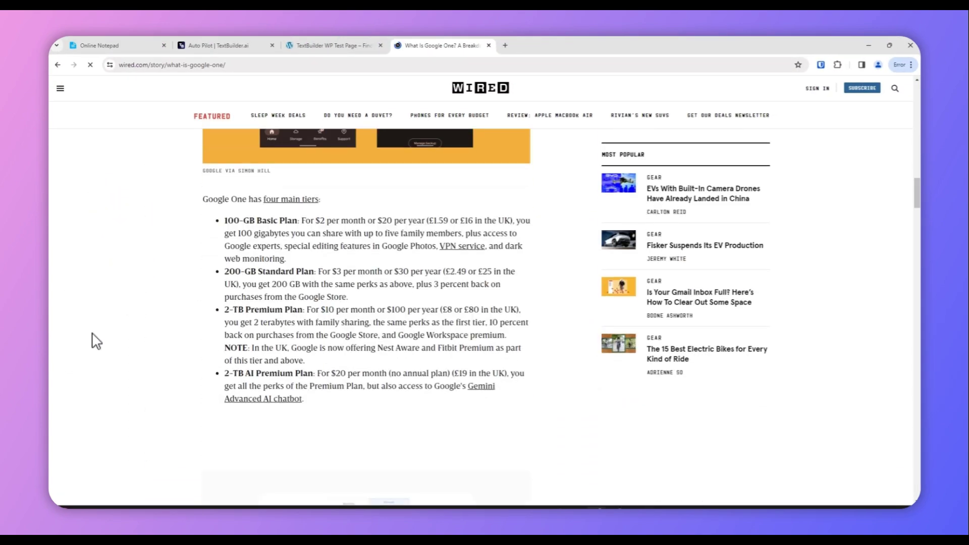
{"action": "scroll", "coordinate": [96, 340], "scroll_direction": "down", "scroll_amount": 8}
{"action": "scroll", "coordinate": [96, 334], "scroll_direction": "up", "scroll_amount": 12}
{"action": "scroll", "coordinate": [96, 331], "scroll_direction": "up", "scroll_amount": 15}
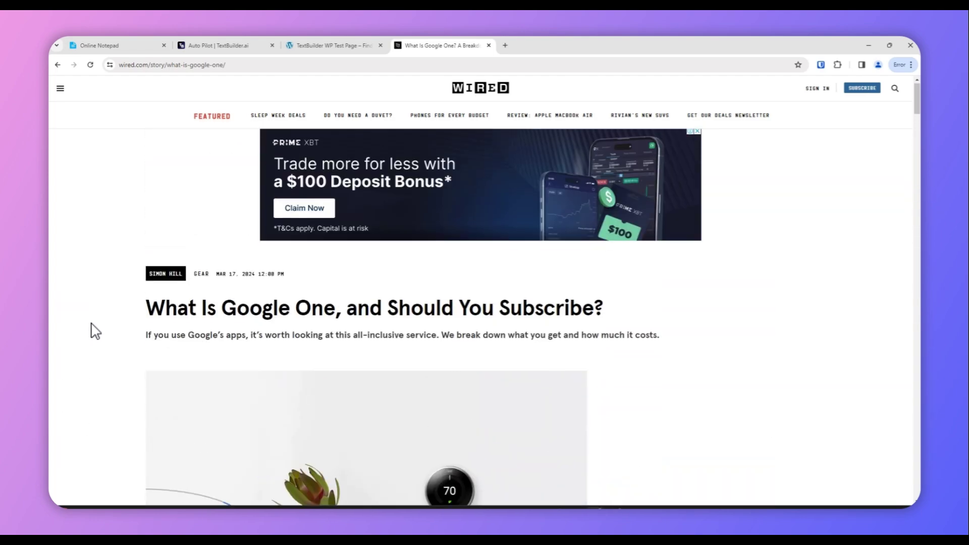
{"action": "left_click", "coordinate": [164, 65]}
{"action": "key", "text": "ctrl+c"}
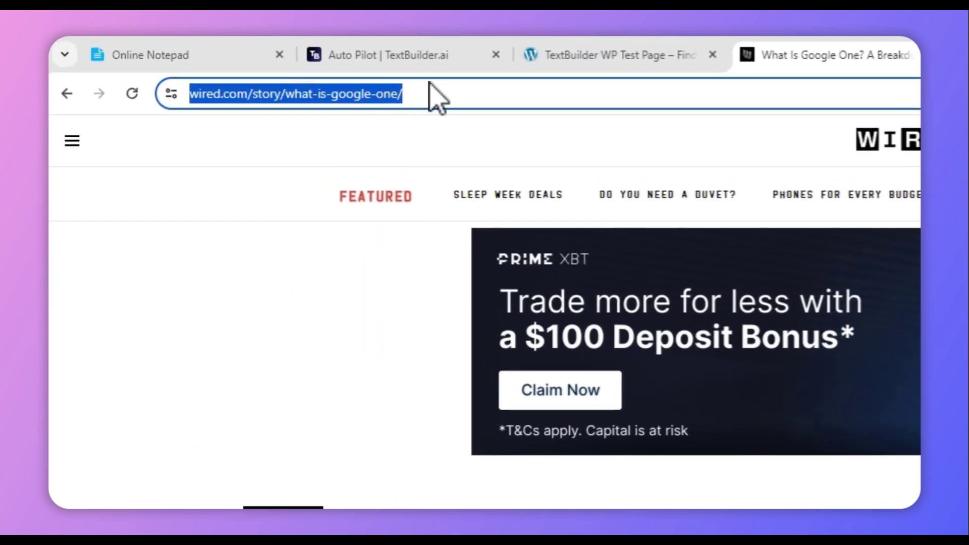
Paste the WIRED article URL into the website URL field and import its content with FROM URL.
{"action": "left_click", "coordinate": [439, 40]}
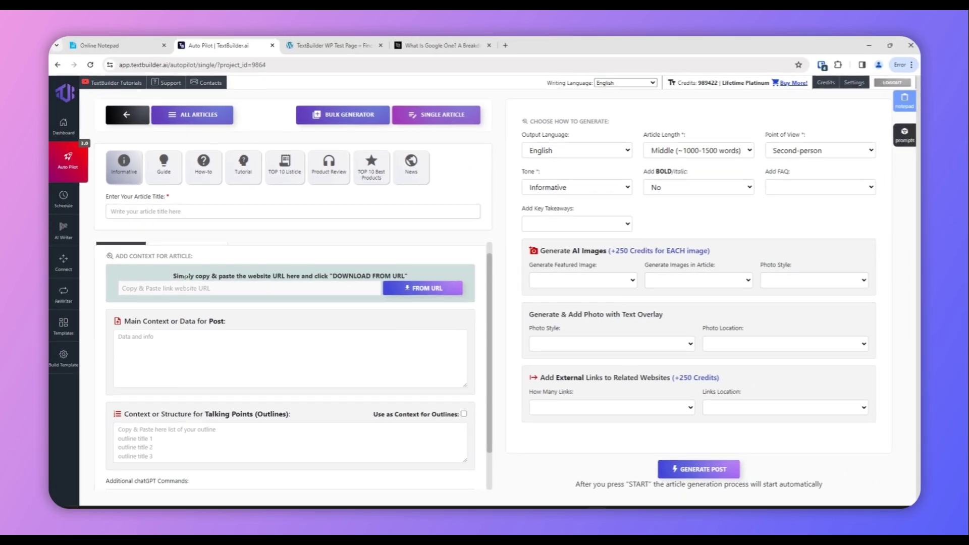
{"action": "left_click", "coordinate": [186, 289]}
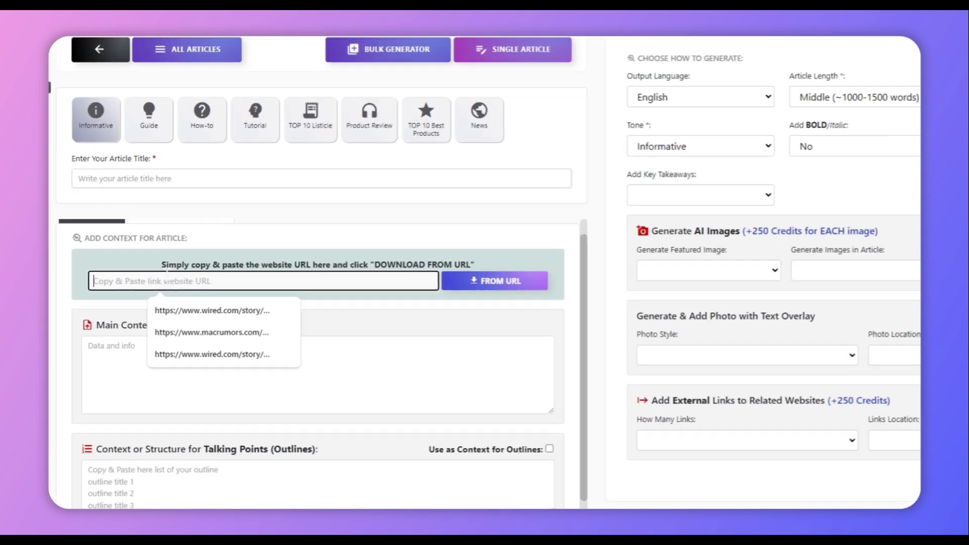
{"action": "key", "text": "ctrl+v"}
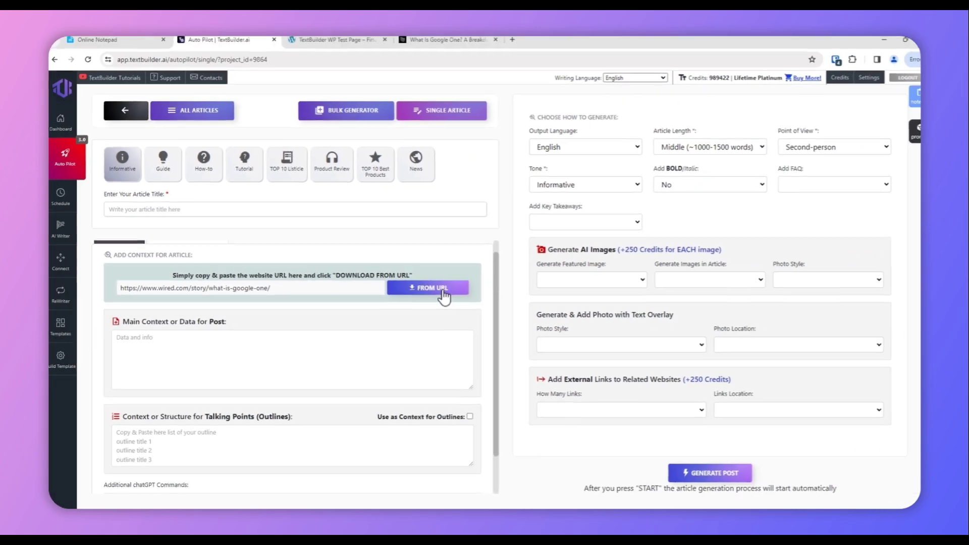
{"action": "left_click", "coordinate": [651, 273]}
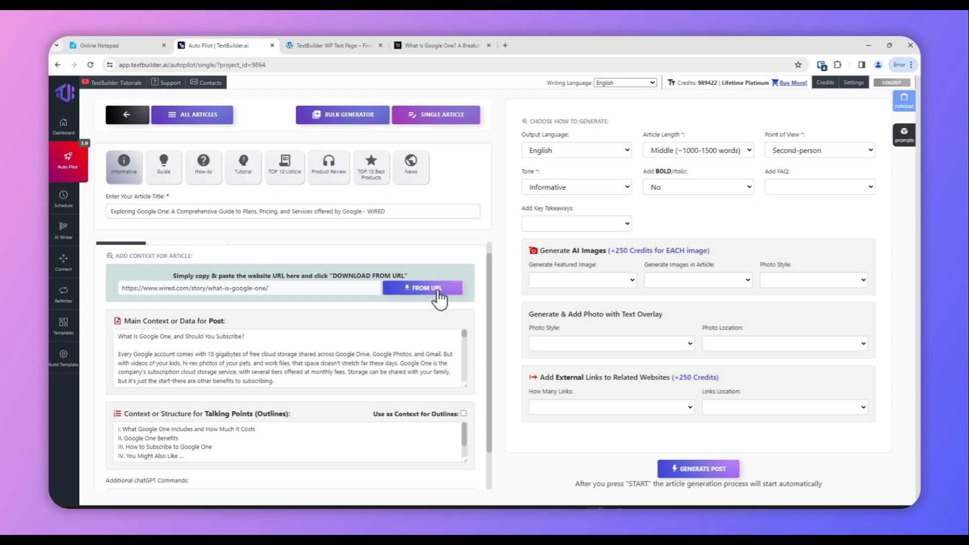
{"action": "scroll", "coordinate": [483, 265], "scroll_direction": "down", "scroll_amount": 1}
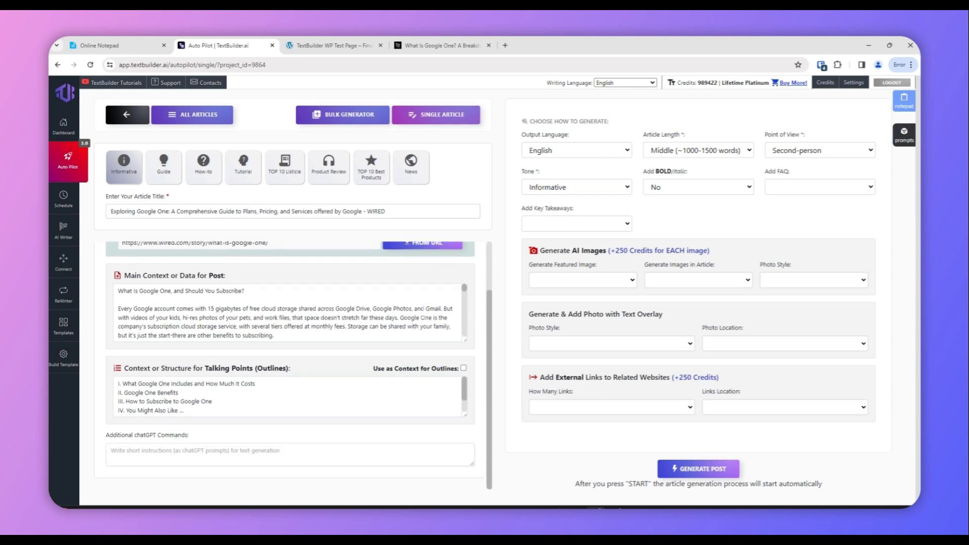
{"action": "scroll", "coordinate": [125, 292], "scroll_direction": "down", "scroll_amount": 3}
{"action": "scroll", "coordinate": [124, 292], "scroll_direction": "up", "scroll_amount": 3}
{"action": "scroll", "coordinate": [199, 346], "scroll_direction": "up", "scroll_amount": 2}
{"action": "scroll", "coordinate": [482, 316], "scroll_direction": "down", "scroll_amount": 1}
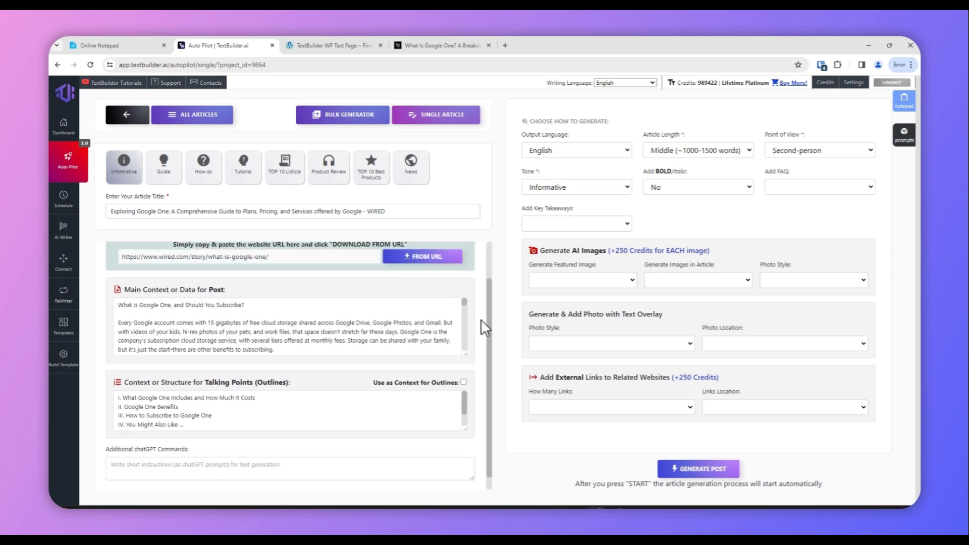
Enlarge the Main Context box and delete the WIRED sidebar headlines and author lines.
{"action": "left_click_drag", "start_coordinate": [465, 355], "coordinate": [468, 472]}
{"action": "left_click_drag", "start_coordinate": [493, 442], "coordinate": [498, 466]}
{"action": "scroll", "coordinate": [487, 174], "scroll_direction": "down", "scroll_amount": 3}
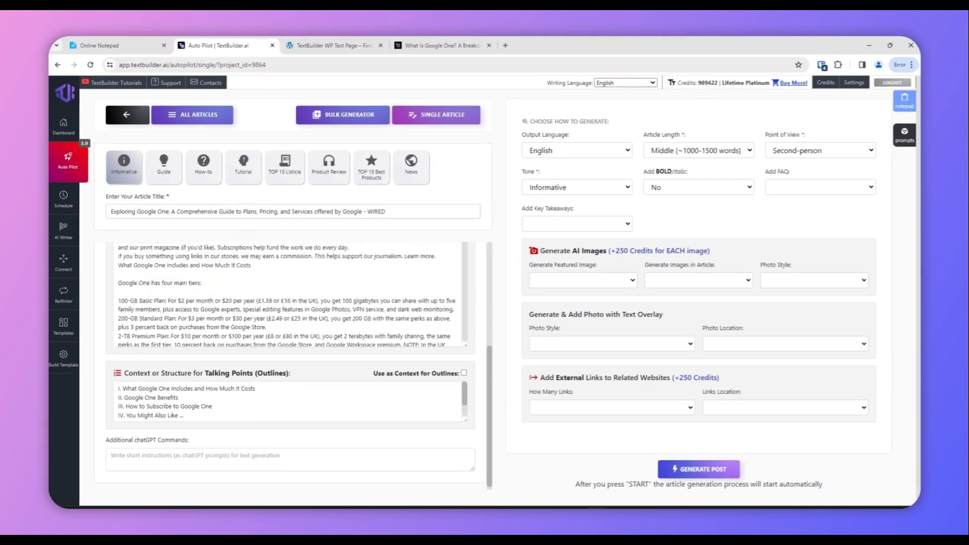
{"action": "scroll", "coordinate": [290, 323], "scroll_direction": "up", "scroll_amount": 5}
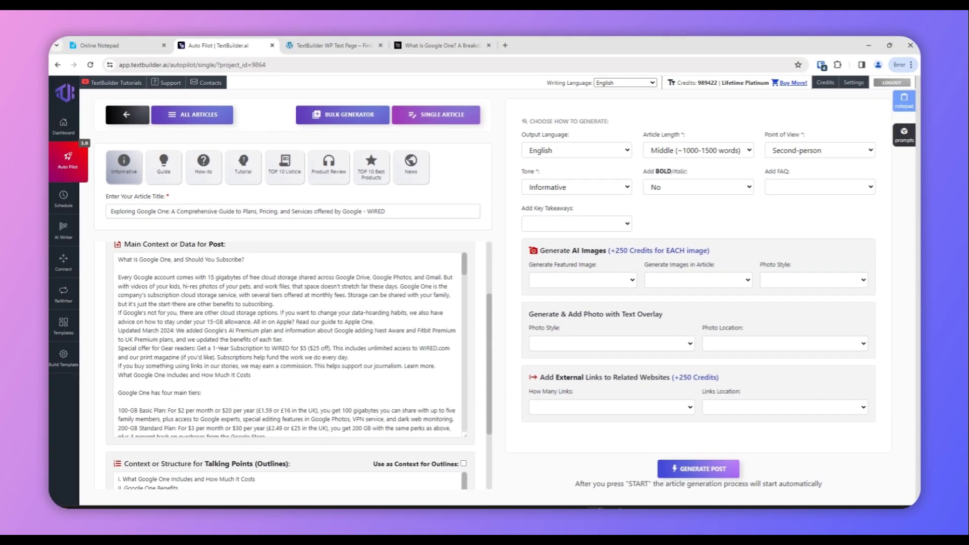
{"action": "scroll", "coordinate": [291, 343], "scroll_direction": "down", "scroll_amount": 3}
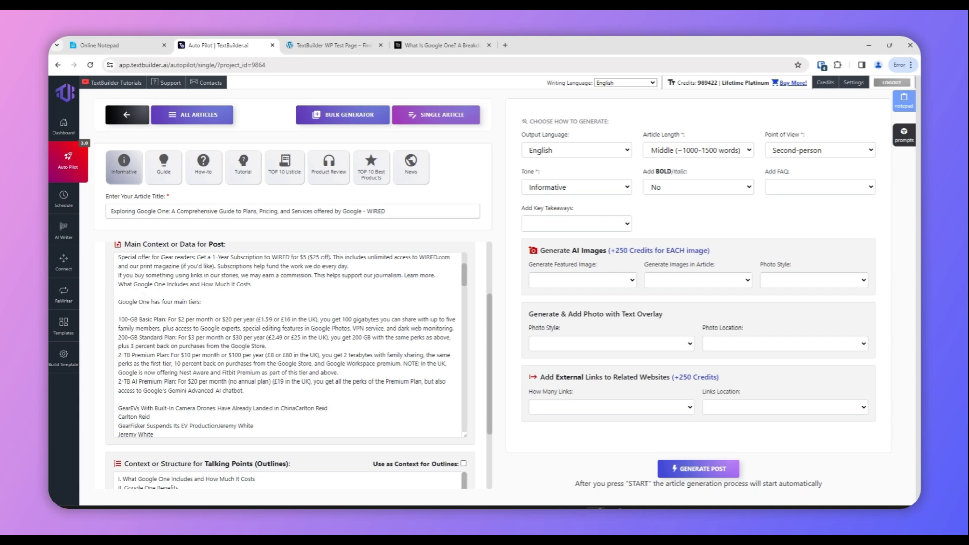
{"action": "scroll", "coordinate": [290, 343], "scroll_direction": "down", "scroll_amount": 5}
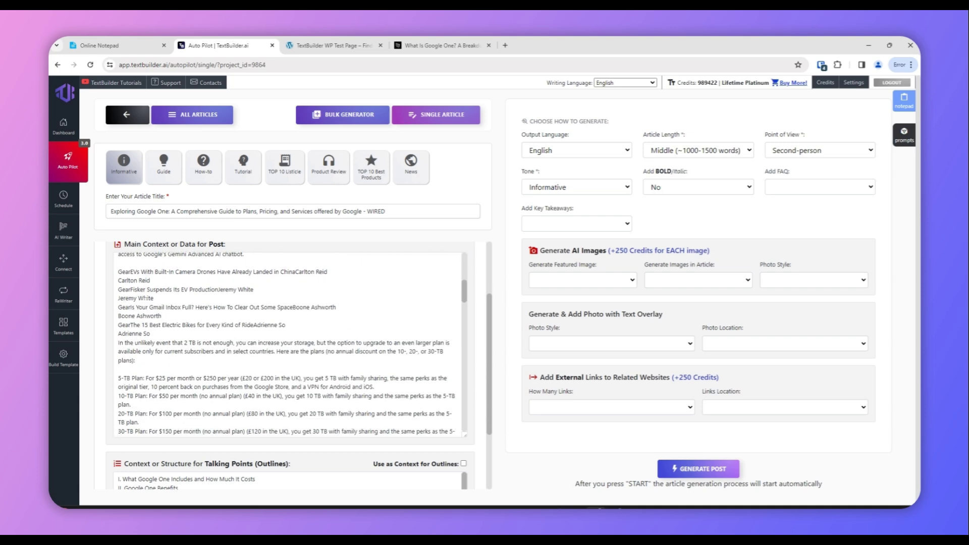
{"action": "left_click_drag", "start_coordinate": [118, 272], "coordinate": [182, 326]}
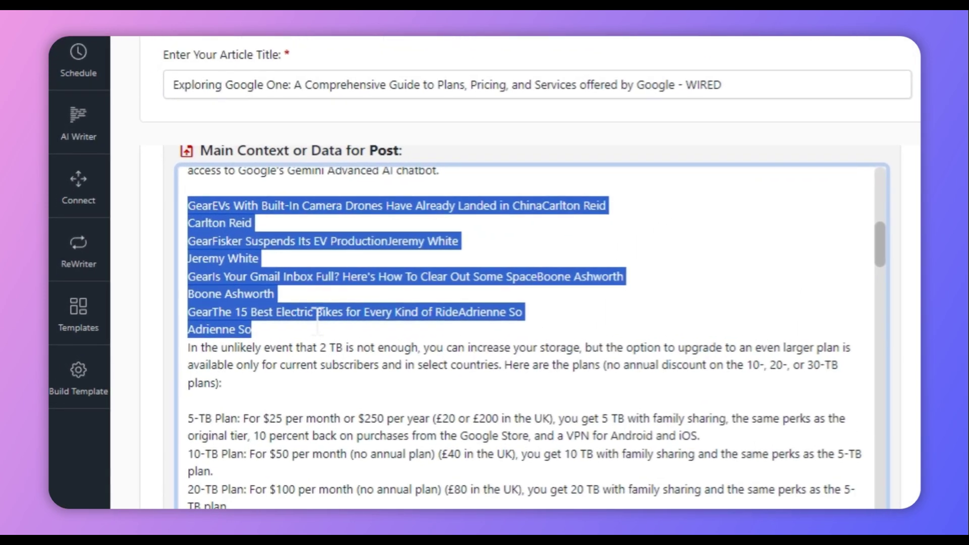
{"action": "key", "text": "BackSpace"}
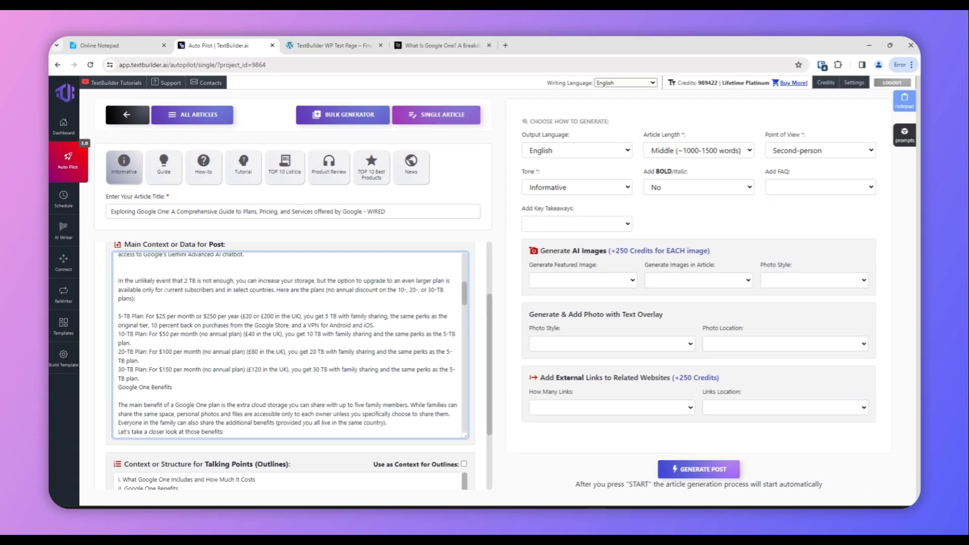
{"action": "key", "text": "BackSpace"}
Delete the trailing 'You Might Also Like' related-links block from the main context.
{"action": "scroll", "coordinate": [273, 280], "scroll_direction": "down", "scroll_amount": 3}
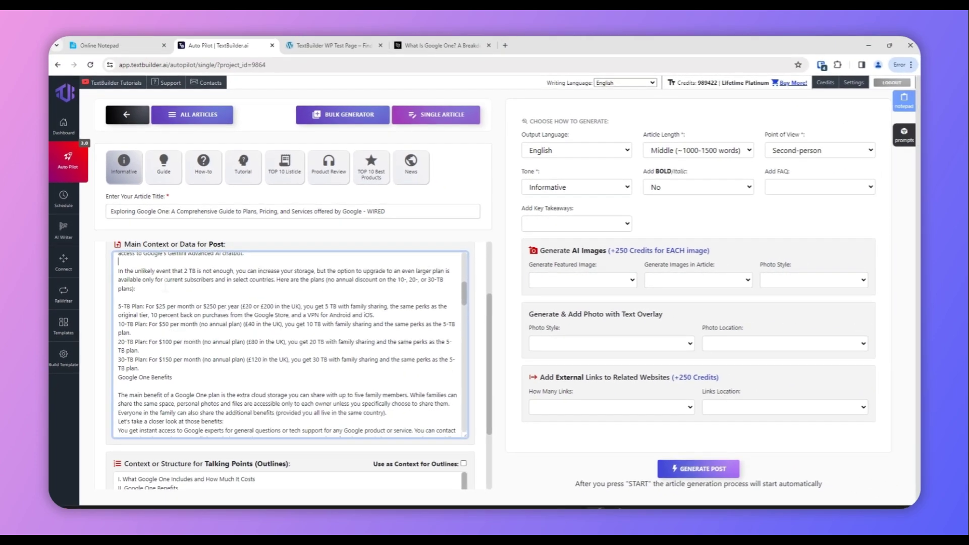
{"action": "scroll", "coordinate": [293, 343], "scroll_direction": "down", "scroll_amount": 8}
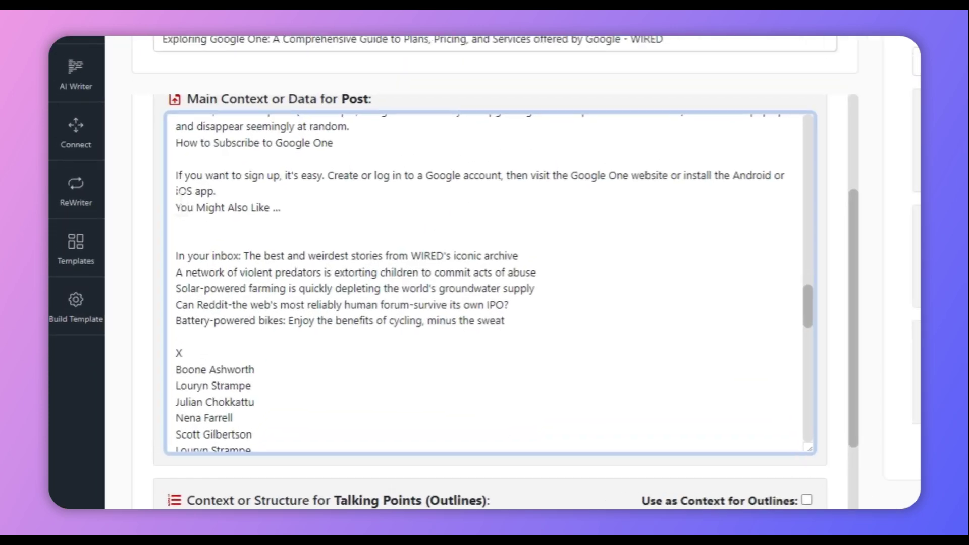
{"action": "left_click_drag", "start_coordinate": [118, 304], "coordinate": [270, 352]}
{"action": "scroll", "coordinate": [242, 351], "scroll_direction": "down", "scroll_amount": 3}
{"action": "left_click_drag", "start_coordinate": [491, 285], "coordinate": [596, 357]}
{"action": "key", "text": "BackSpace"}
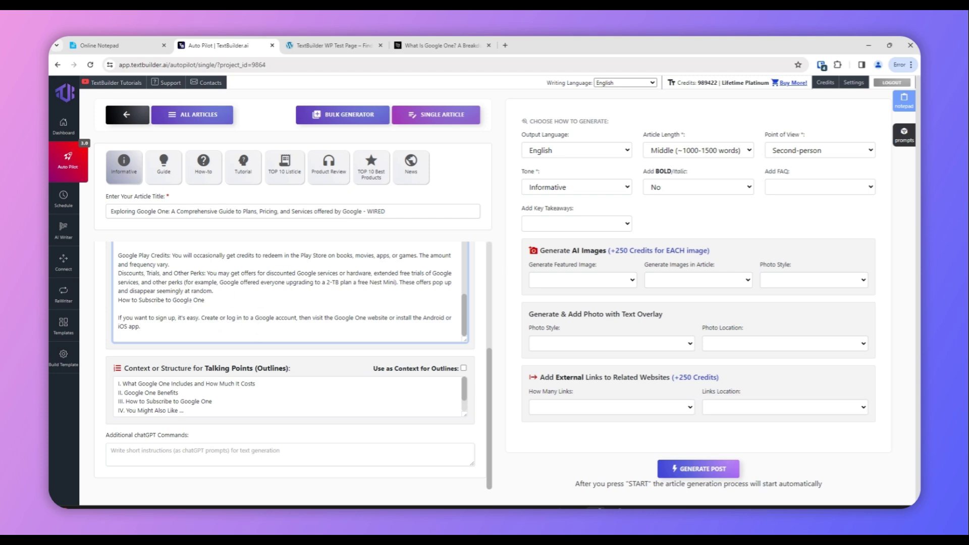
Remove outline entries You Might Also Like and WIRED COUPONS, leaving three talking points.
{"action": "scroll", "coordinate": [290, 293], "scroll_direction": "up", "scroll_amount": 10}
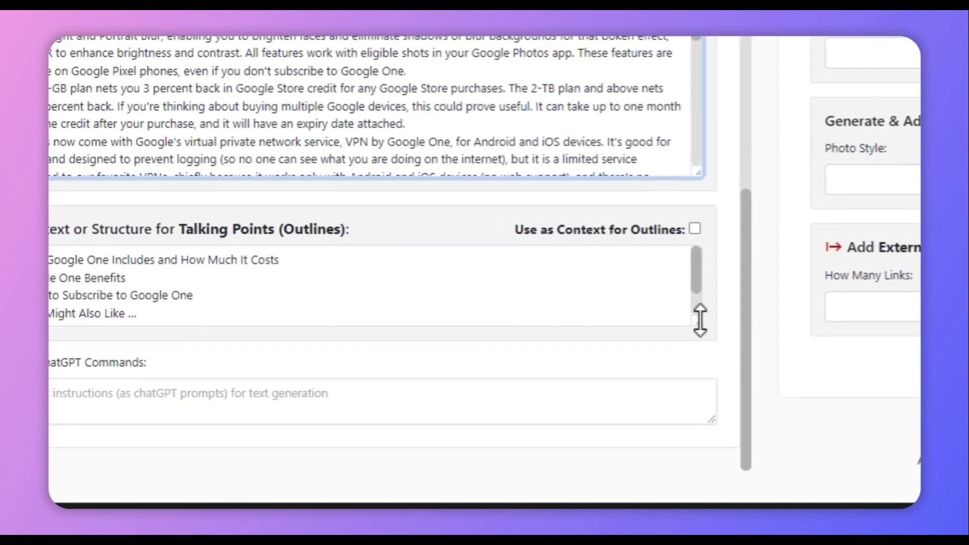
{"action": "left_click_drag", "start_coordinate": [462, 415], "coordinate": [462, 478]}
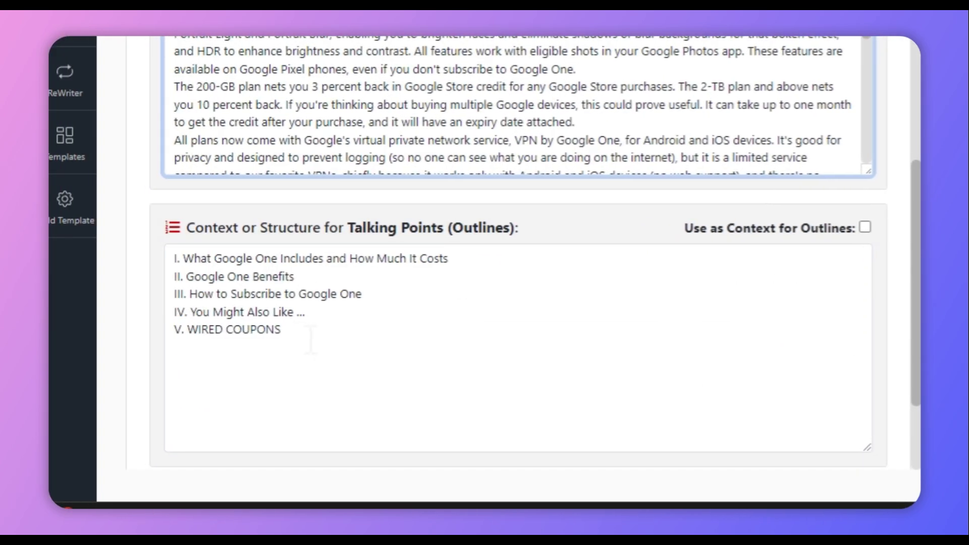
{"action": "left_click_drag", "start_coordinate": [292, 329], "coordinate": [165, 316]}
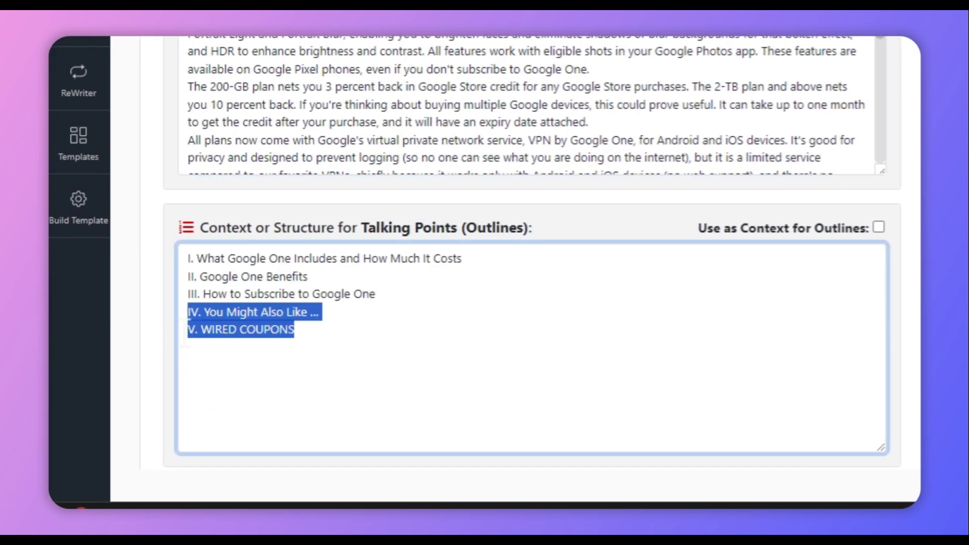
{"action": "key", "text": "BackSpace"}
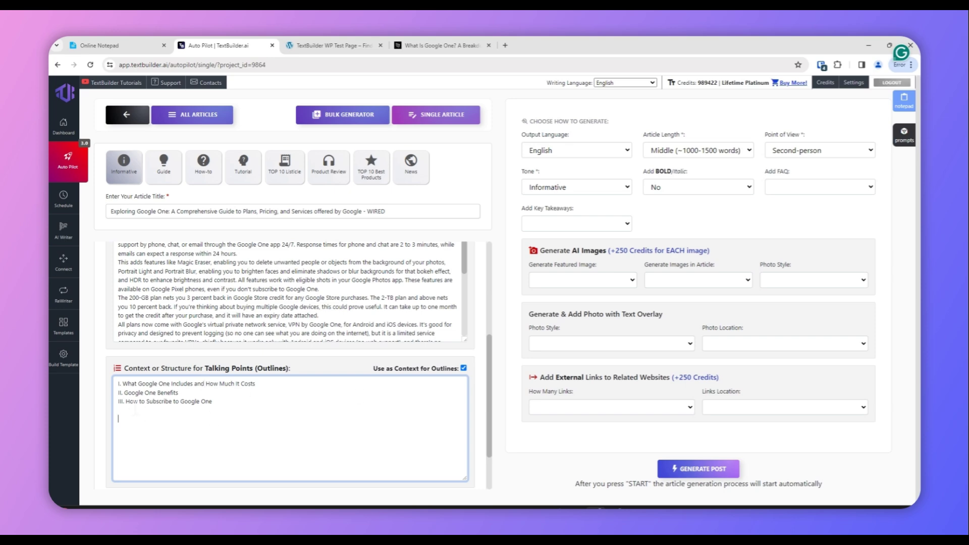
{"action": "left_click_drag", "start_coordinate": [220, 404], "coordinate": [117, 383]}
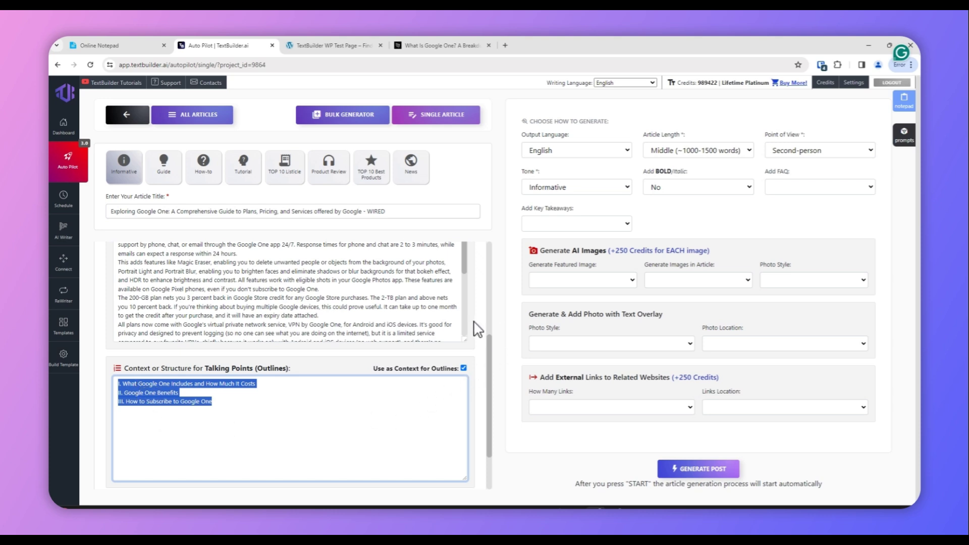
{"action": "scroll", "coordinate": [485, 325], "scroll_direction": "up", "scroll_amount": 5}
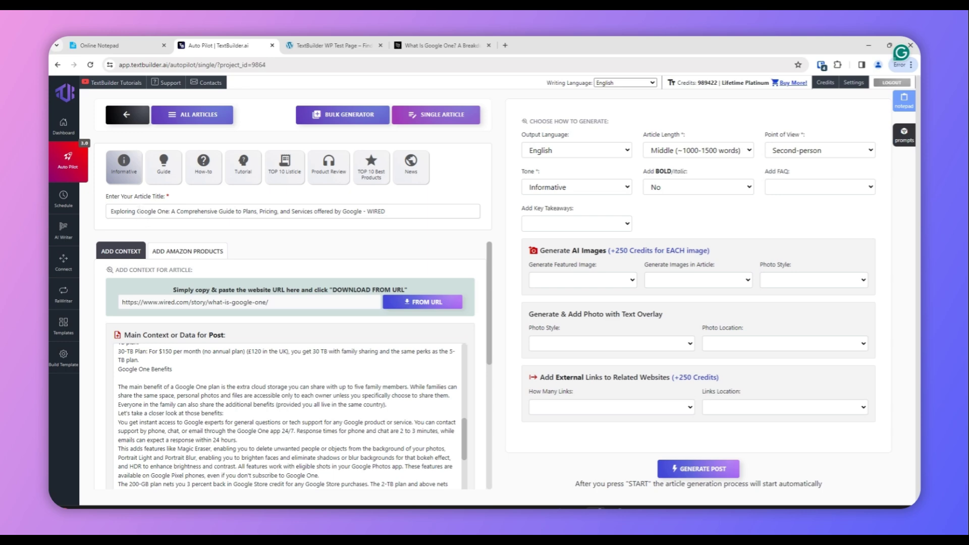
Replace 'Exploring' with 'What is' in the title and remove the ' - WIRED' suffix.
{"action": "double_click", "coordinate": [122, 211]}
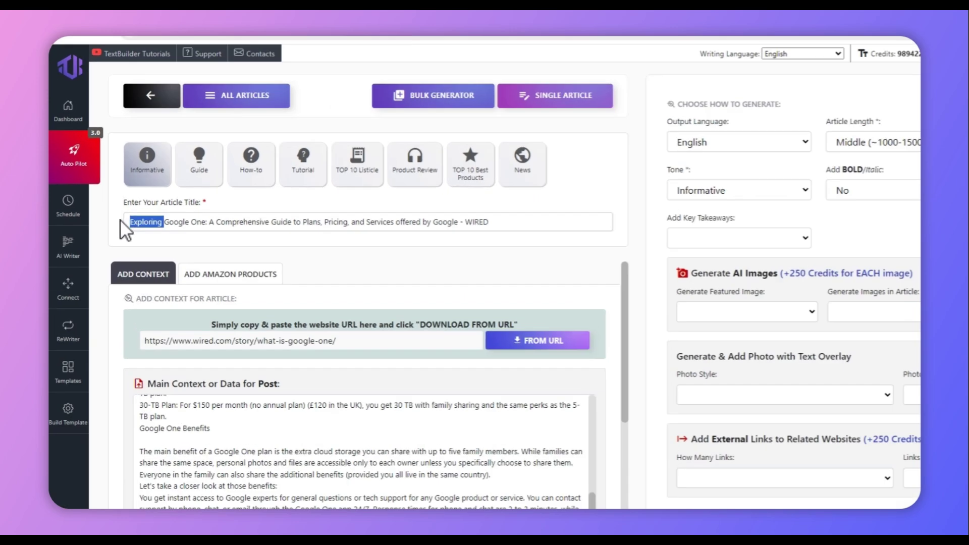
{"action": "key", "text": "BackSpace"}
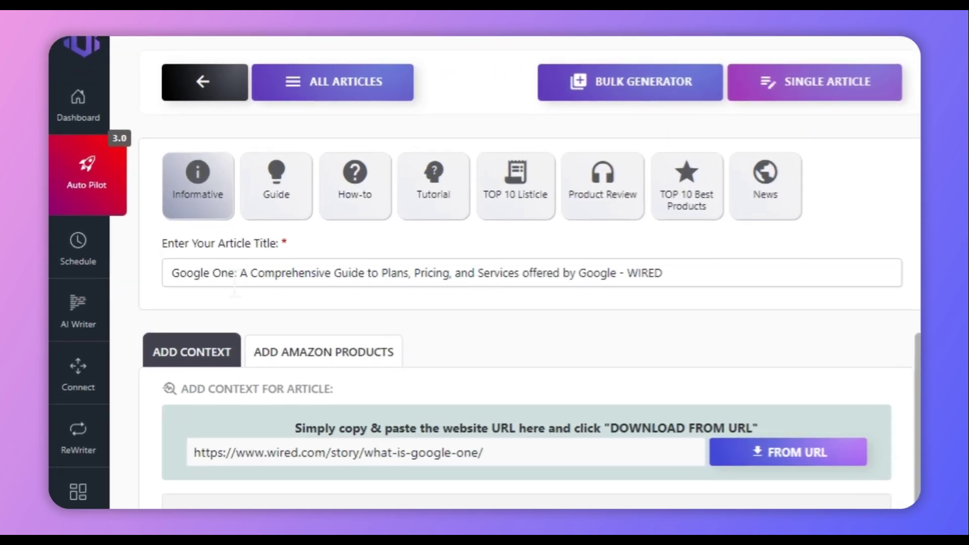
{"action": "type", "text": "What"}
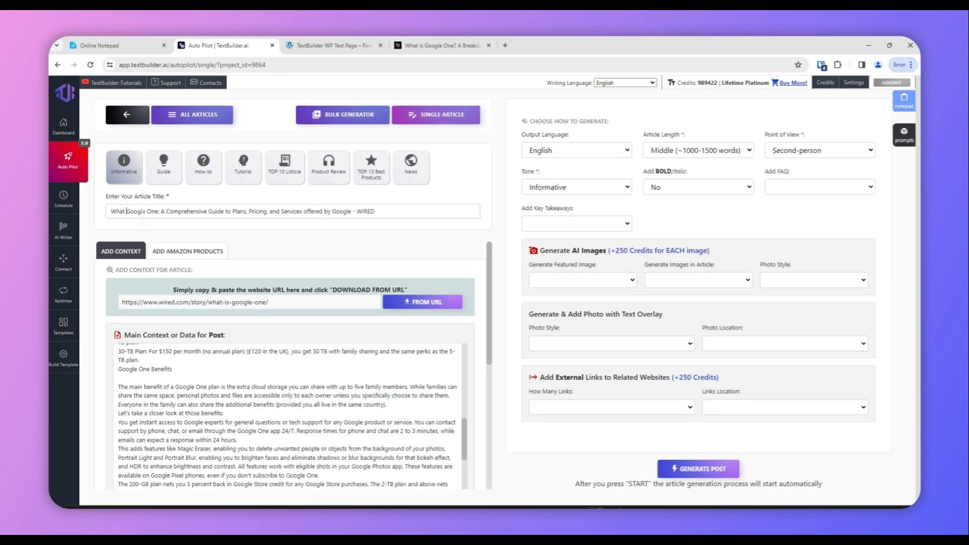
{"action": "type", "text": "is"}
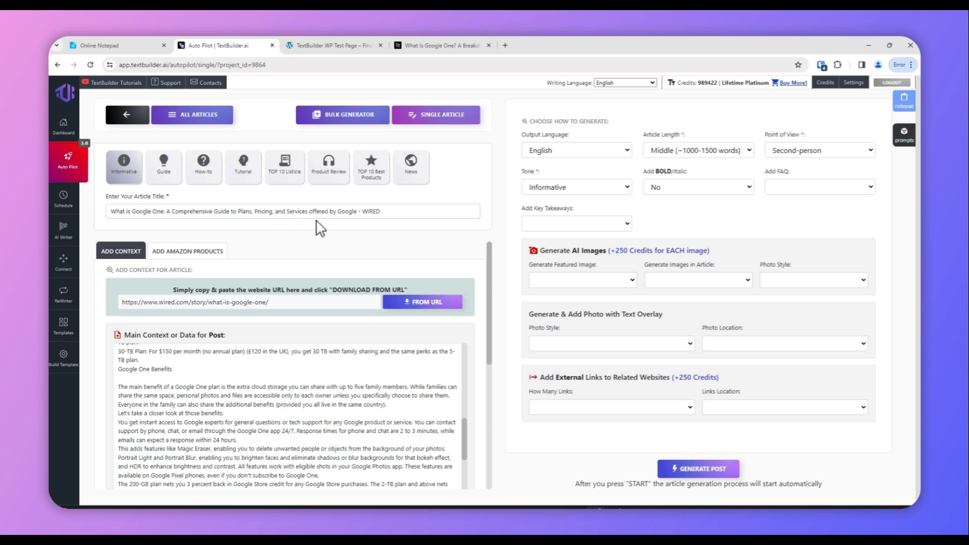
{"action": "key", "text": "End"}
{"action": "key", "text": "BackSpace"}
{"action": "key", "text": "BackSpace"}
{"action": "key", "text": "BackSpace"}
{"action": "key", "text": "BackSpace"}
{"action": "key", "text": "BackSpace"}
{"action": "key", "text": "BackSpace"}
{"action": "key", "text": "BackSpace"}
Delete 'Comprehensive' from the title and the extra space before 'Guide'.
{"action": "left_click_drag", "start_coordinate": [171, 212], "coordinate": [212, 217]}
{"action": "key", "text": "BackSpace"}
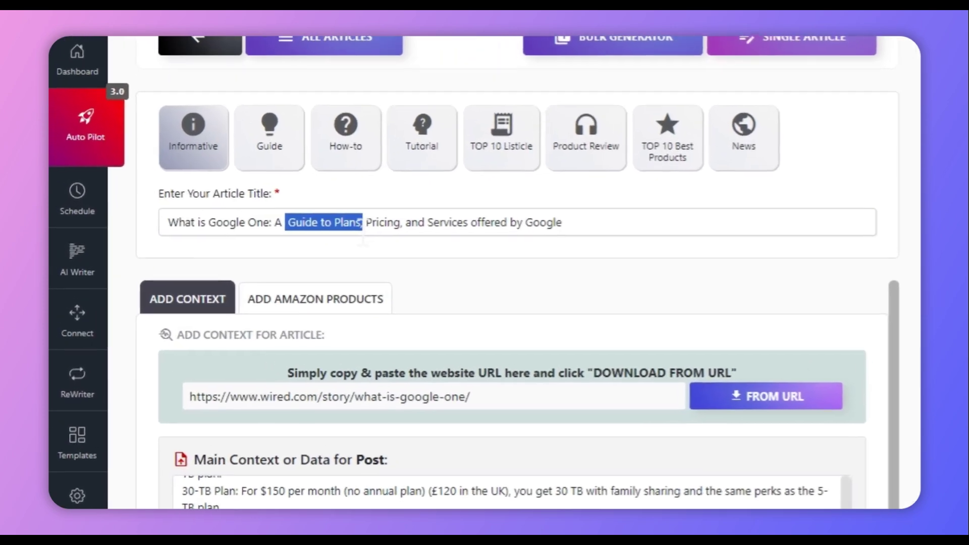
{"action": "left_click", "coordinate": [285, 222]}
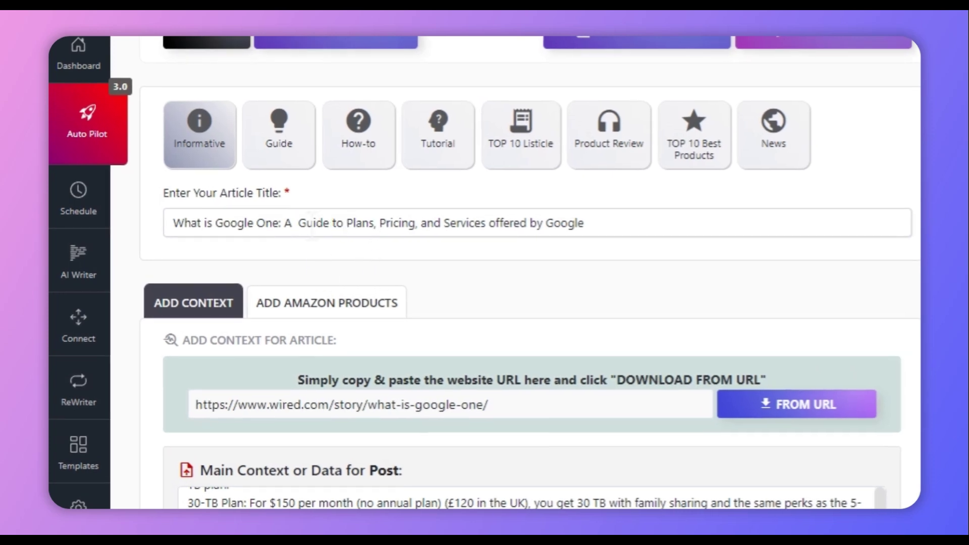
{"action": "key", "text": "BackSpace"}
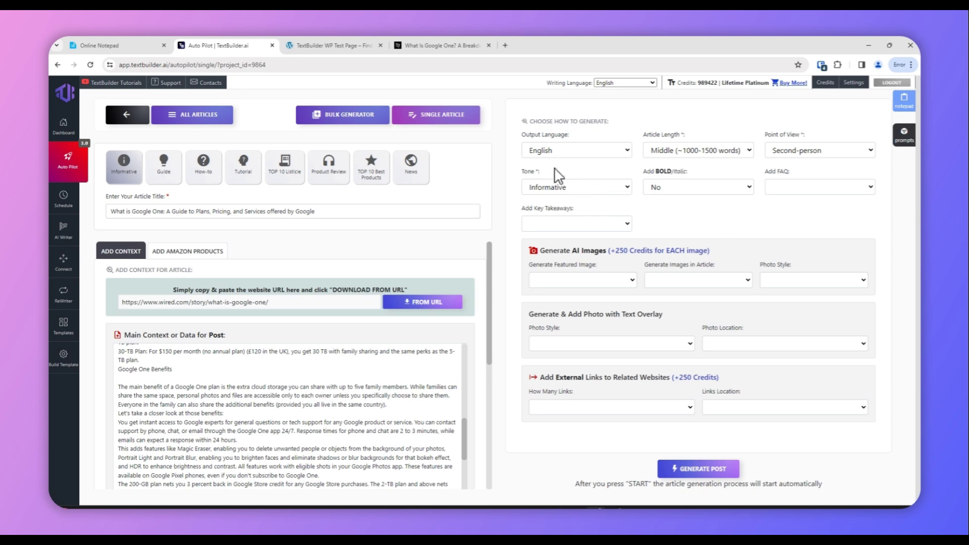
{"action": "left_click", "coordinate": [580, 153]}
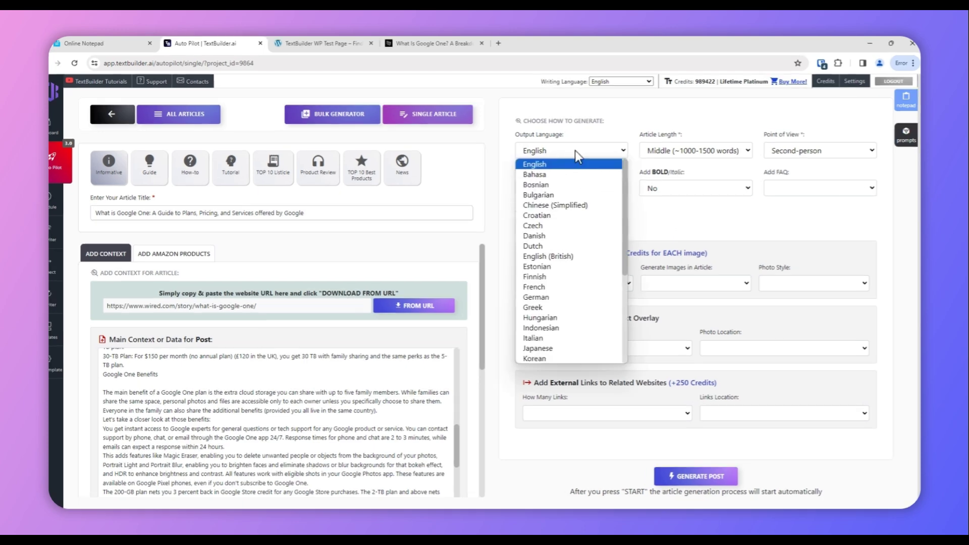
{"action": "left_click_drag", "start_coordinate": [432, 234], "coordinate": [427, 429]}
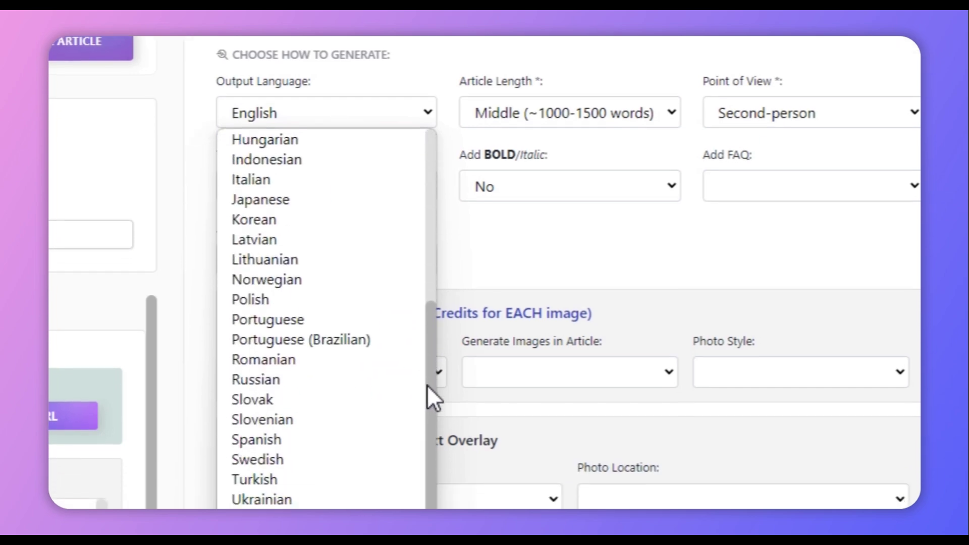
{"action": "left_click_drag", "start_coordinate": [427, 385], "coordinate": [411, 185]}
{"action": "left_click", "coordinate": [348, 224]}
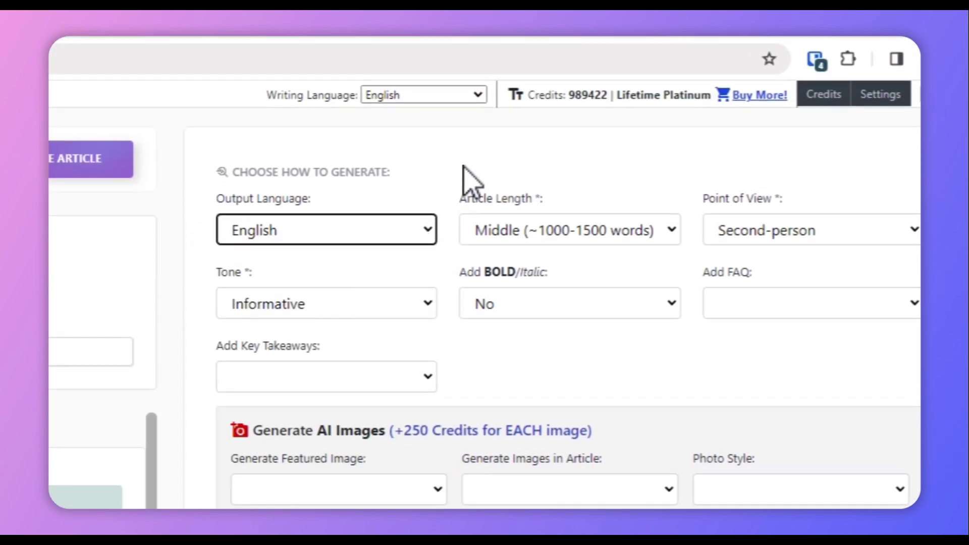
{"action": "left_click", "coordinate": [611, 232]}
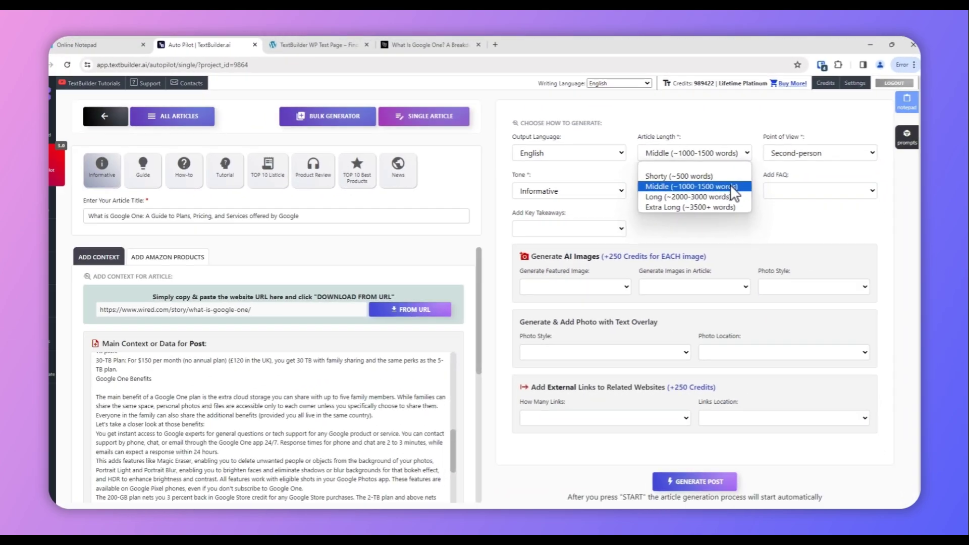
{"action": "left_click", "coordinate": [735, 183]}
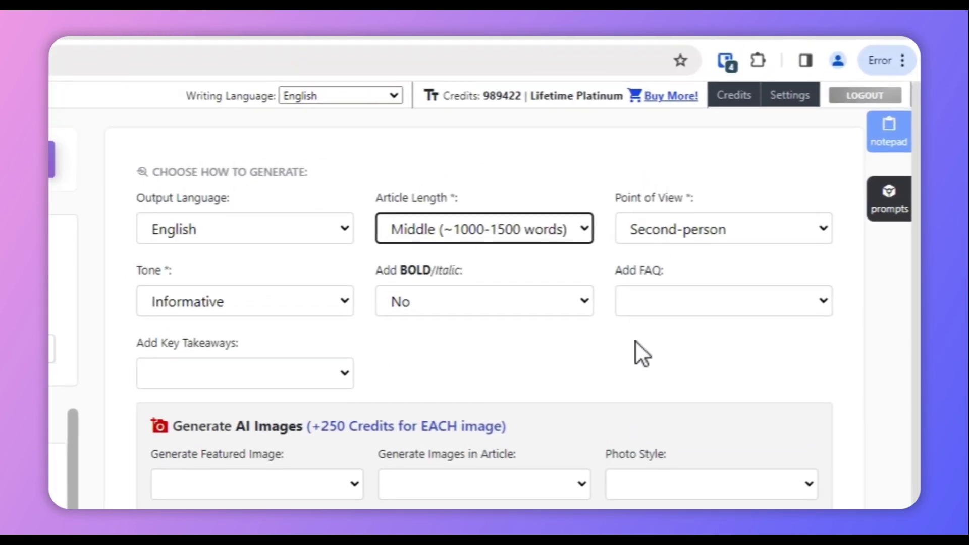
{"action": "left_click", "coordinate": [364, 203]}
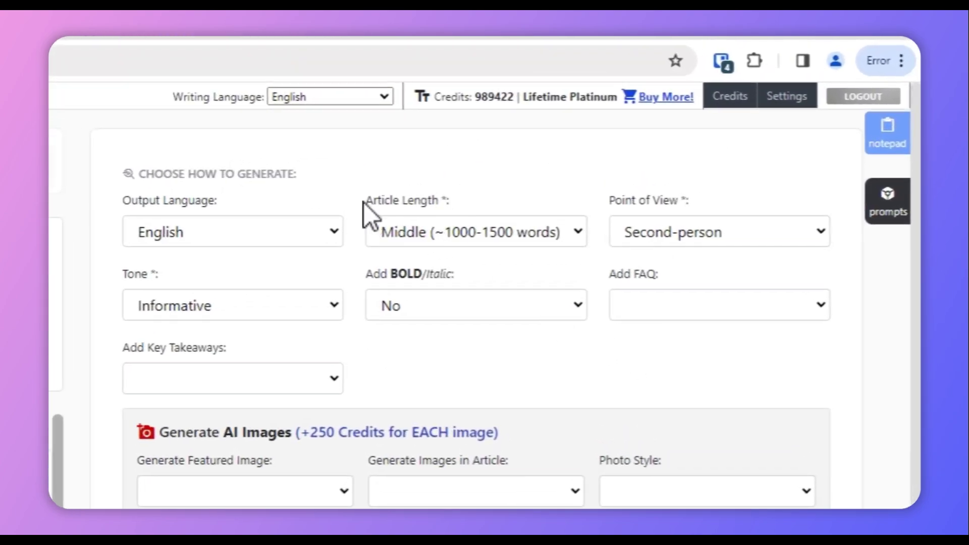
{"action": "left_click_drag", "start_coordinate": [443, 200], "coordinate": [446, 201]}
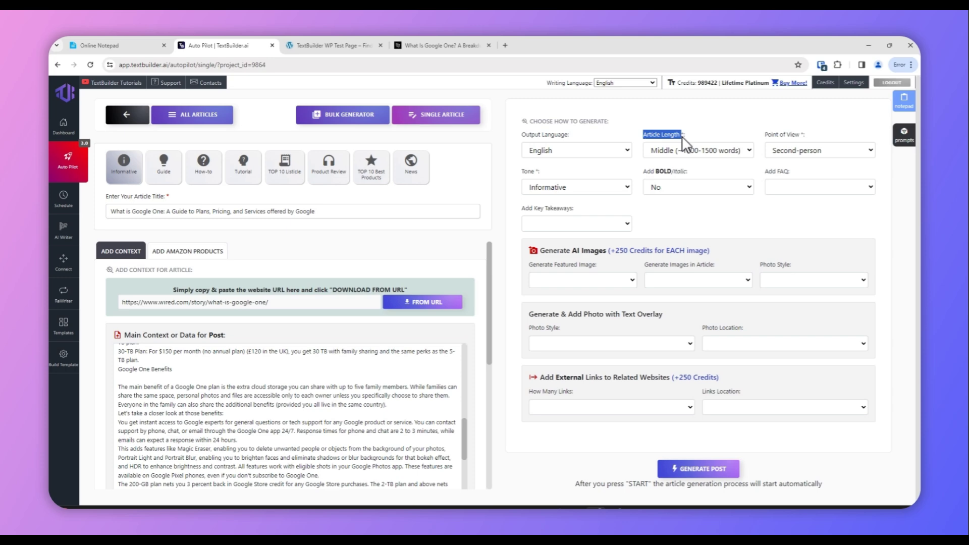
Keep Second-person point of view and Informative tone.
{"action": "left_click", "coordinate": [872, 135]}
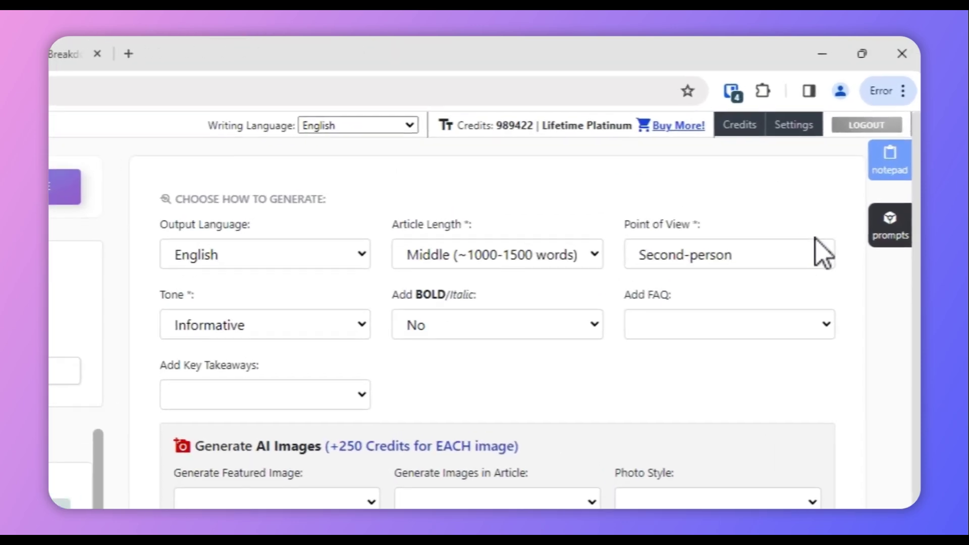
{"action": "left_click", "coordinate": [813, 262]}
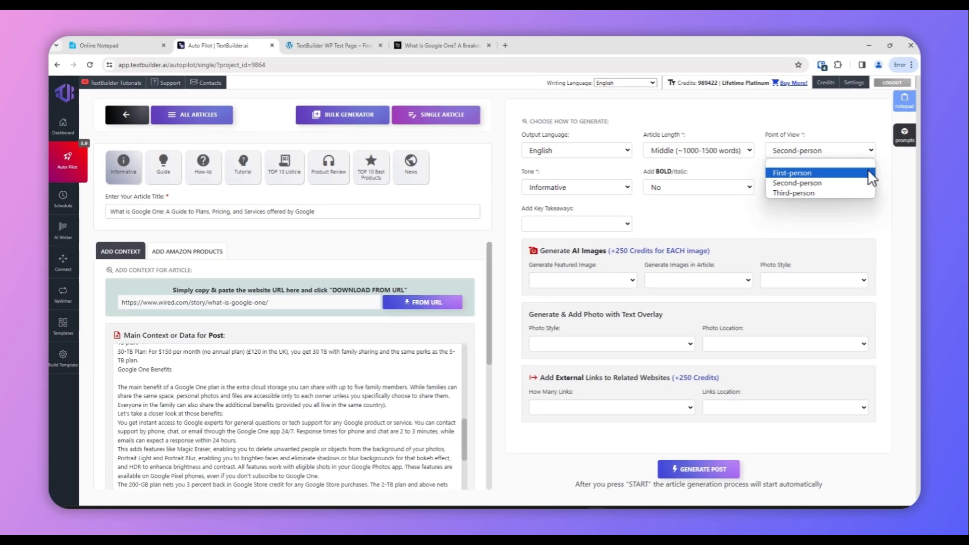
{"action": "left_click", "coordinate": [866, 184]}
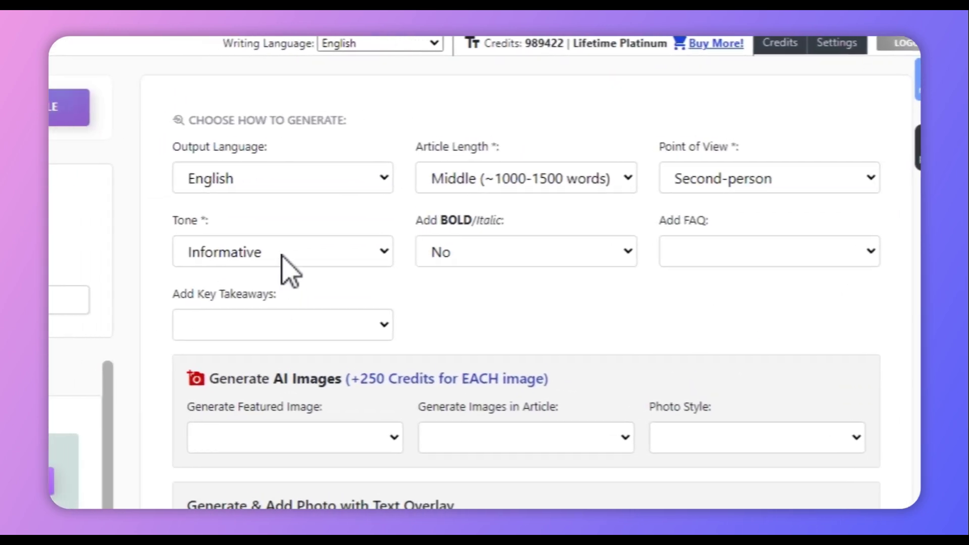
{"action": "left_click", "coordinate": [283, 256]}
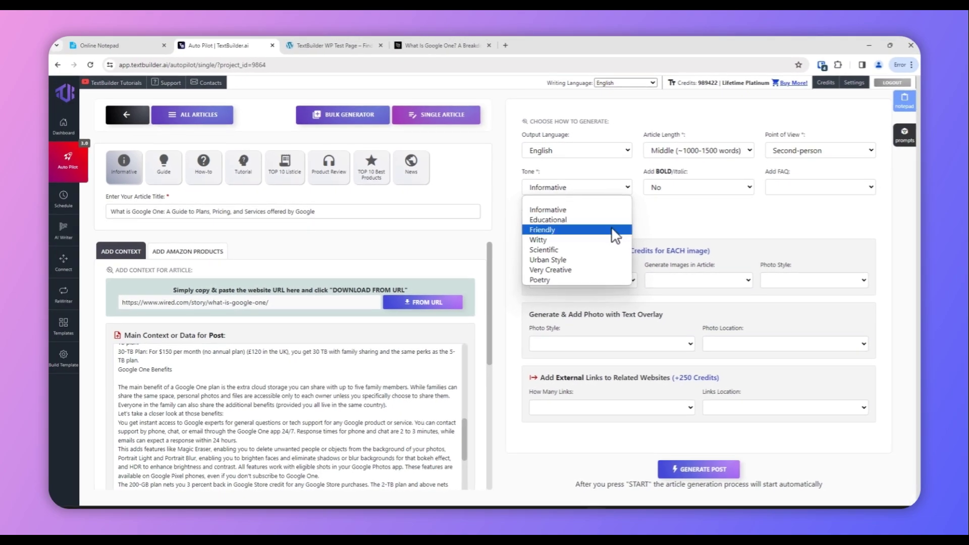
{"action": "left_click", "coordinate": [593, 233]}
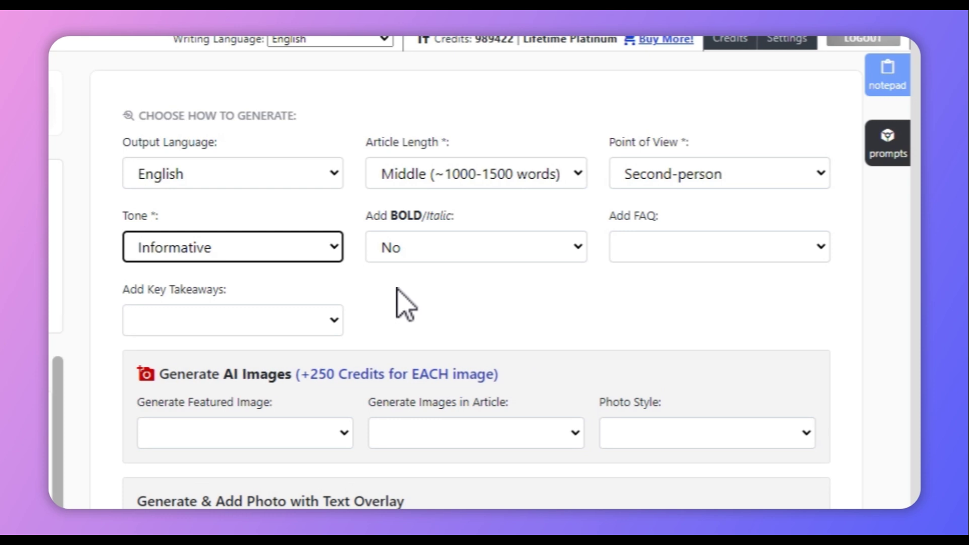
Set Add BOLD/Italic to Yes, leave Add FAQ blank, and choose 3 Key Takeaways items.
{"action": "left_click", "coordinate": [508, 246]}
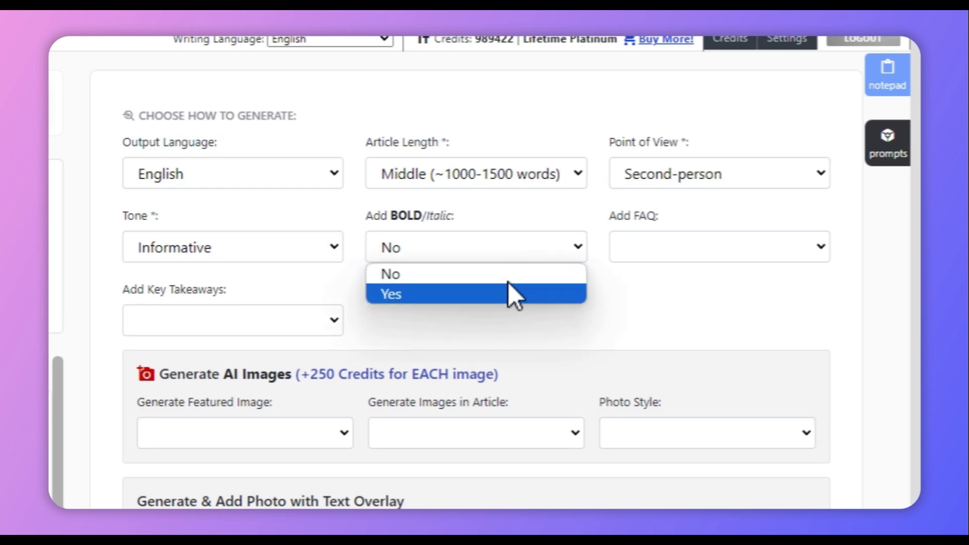
{"action": "left_click", "coordinate": [508, 283]}
{"action": "left_click", "coordinate": [798, 249]}
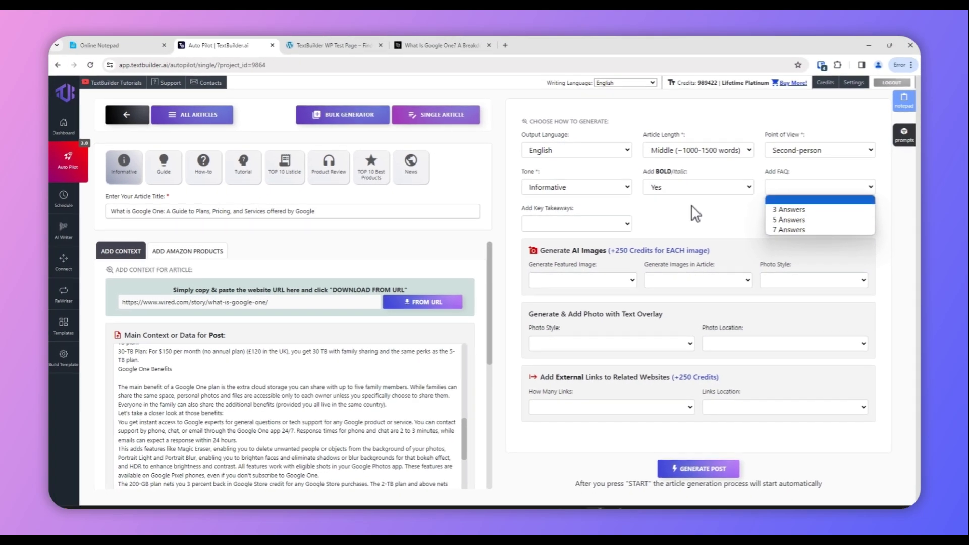
{"action": "left_click", "coordinate": [431, 294]}
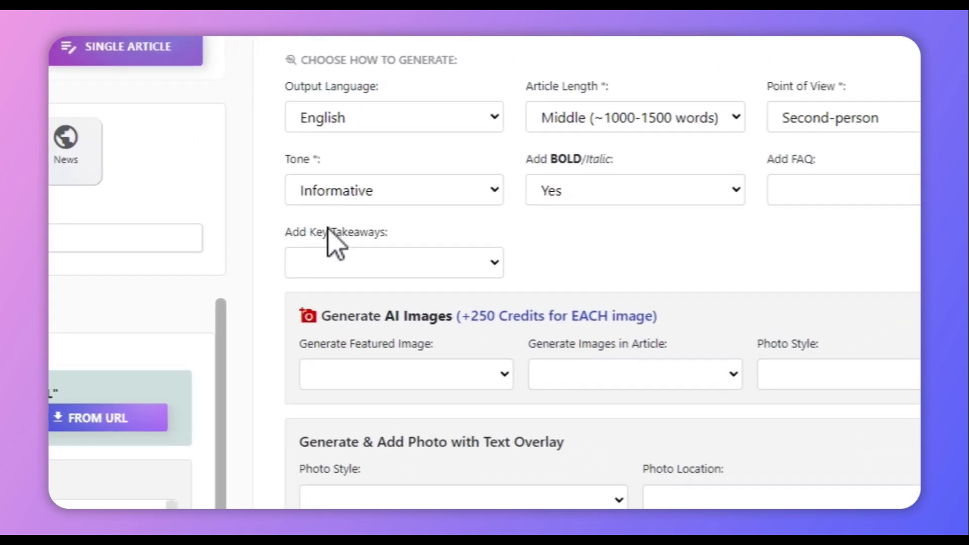
{"action": "left_click", "coordinate": [437, 242]}
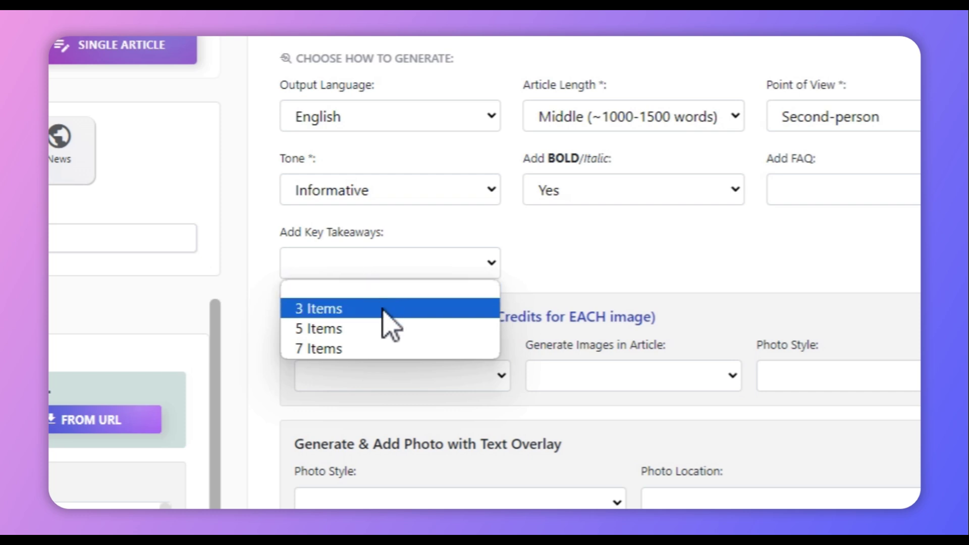
{"action": "left_click", "coordinate": [382, 308]}
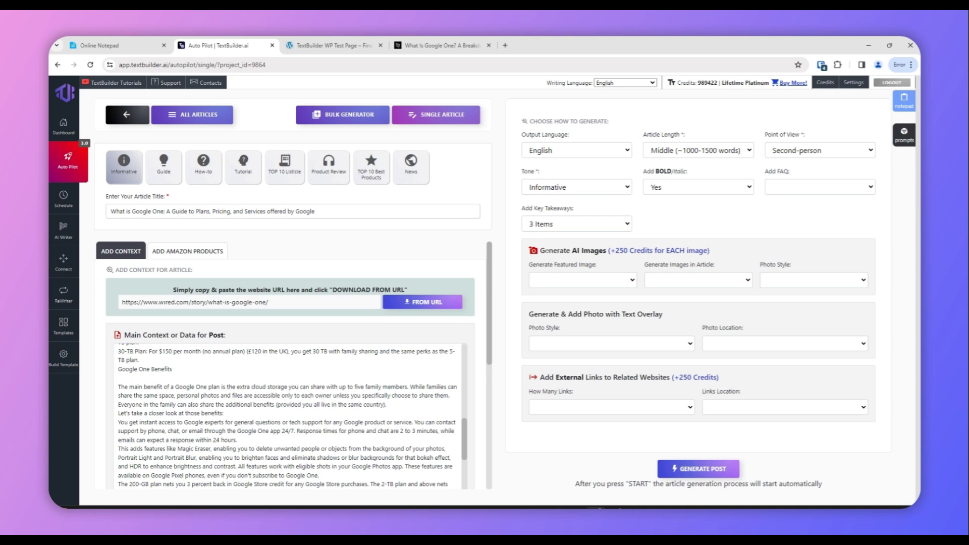
Try the generated featured image option, noting its +250 credit cost, and leave in-article images blank.
{"action": "left_click", "coordinate": [583, 282]}
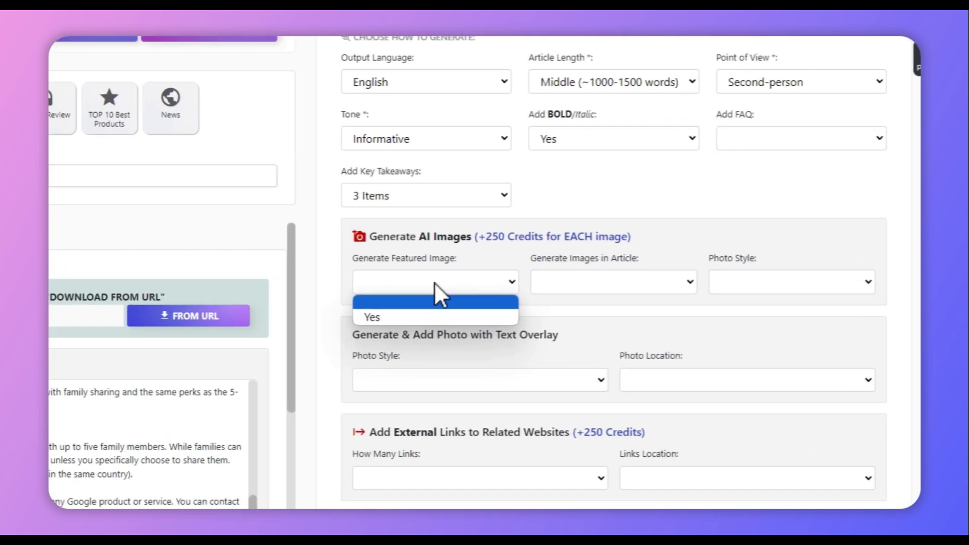
{"action": "left_click", "coordinate": [582, 305]}
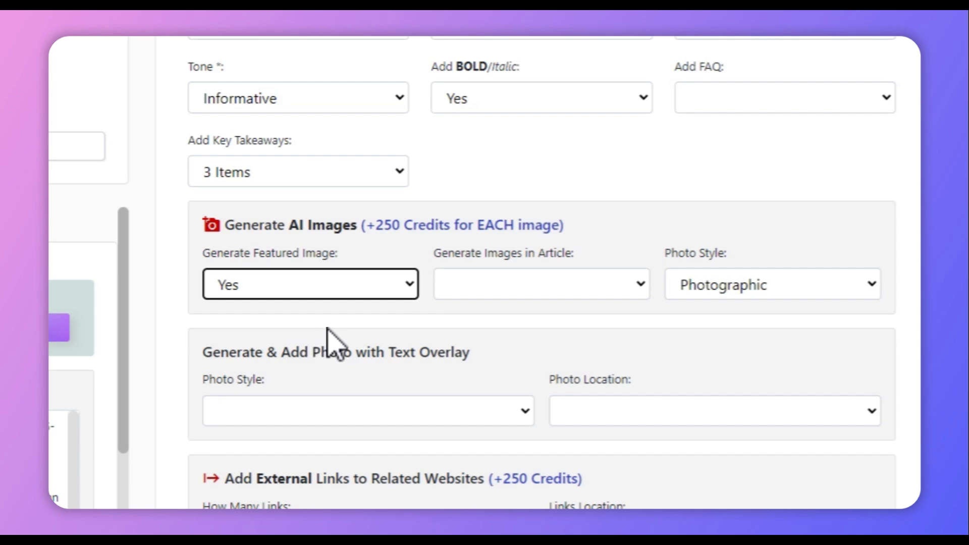
{"action": "left_click_drag", "start_coordinate": [364, 224], "coordinate": [403, 225]}
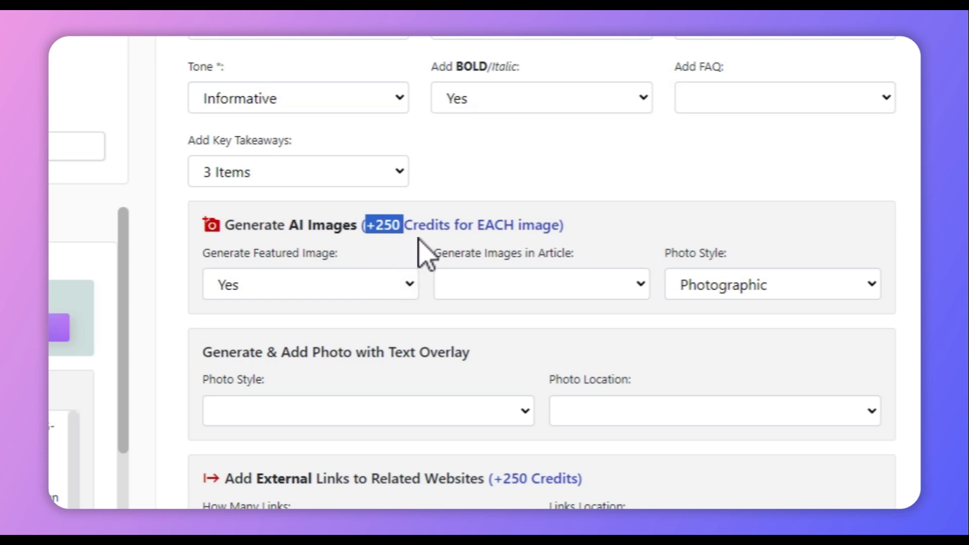
{"action": "left_click", "coordinate": [659, 223]}
{"action": "left_click", "coordinate": [617, 283]}
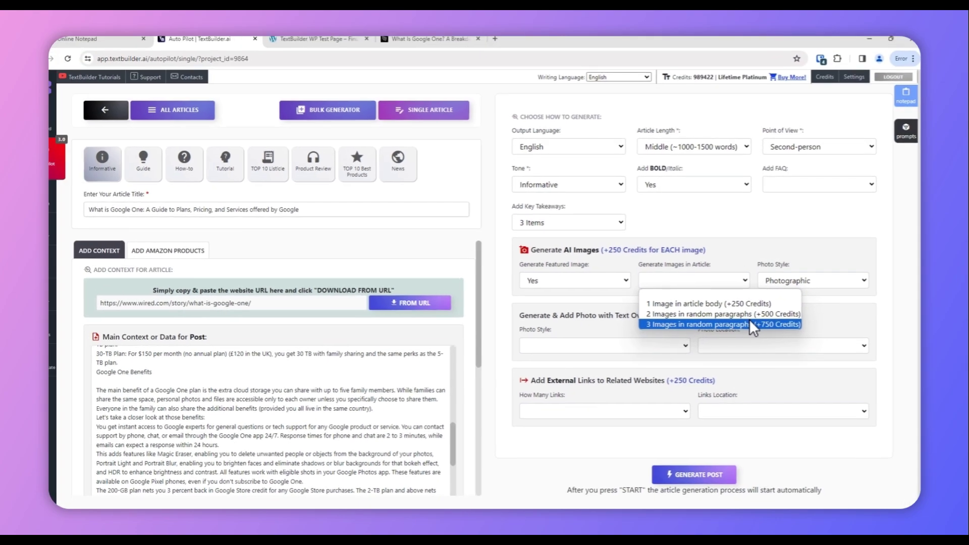
{"action": "left_click", "coordinate": [746, 242]}
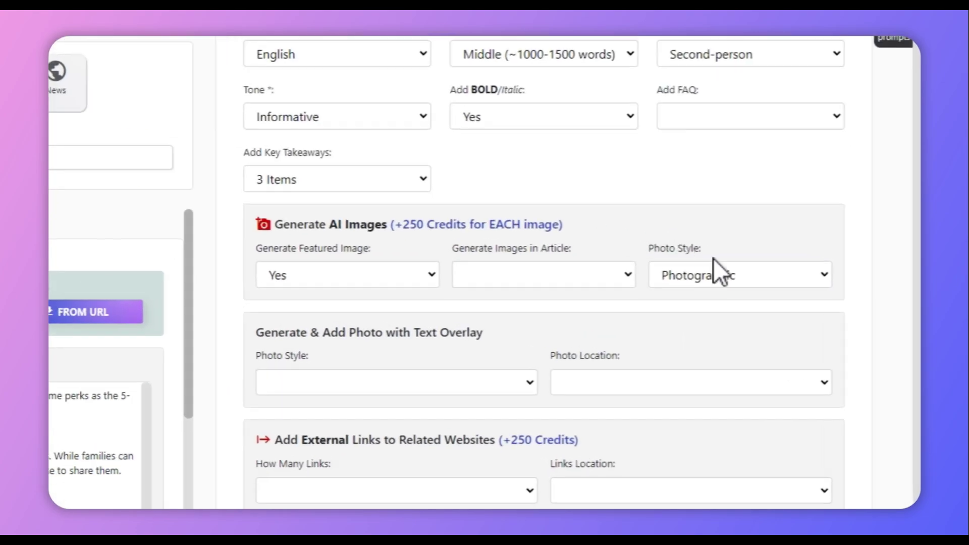
Clear the AI photo style, turn the featured image off, and leave the overlay photo style unset.
{"action": "left_click", "coordinate": [717, 272]}
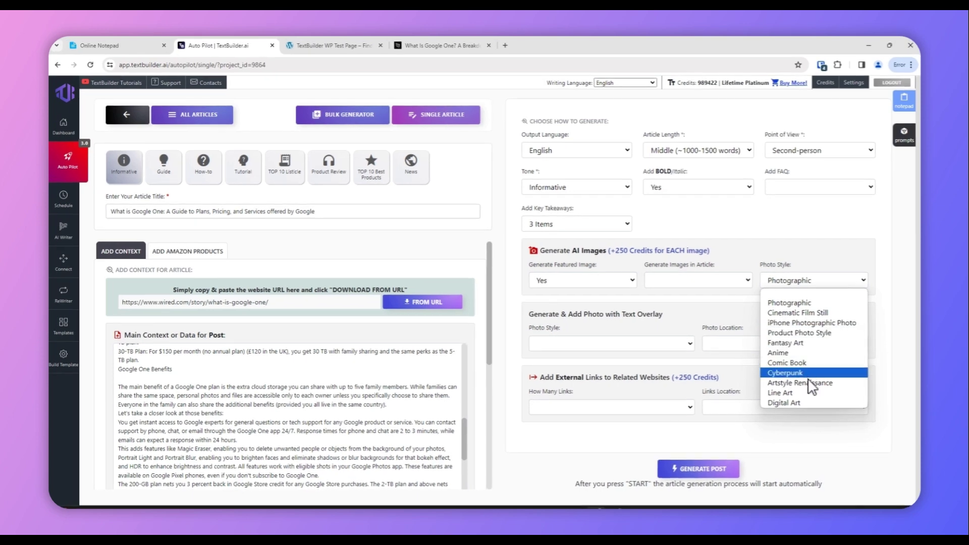
{"action": "left_click", "coordinate": [777, 303]}
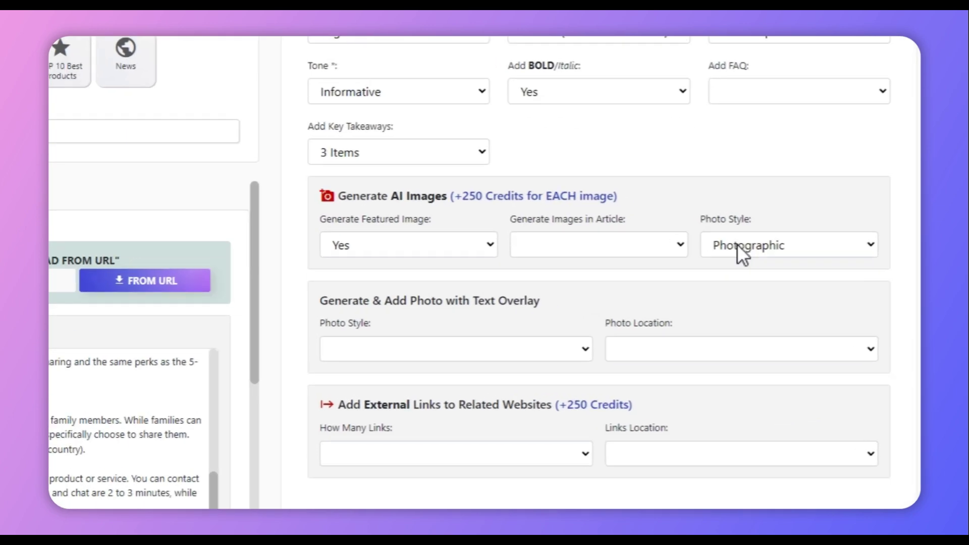
{"action": "left_click", "coordinate": [783, 282]}
{"action": "left_click", "coordinate": [707, 252]}
{"action": "left_click", "coordinate": [273, 225]}
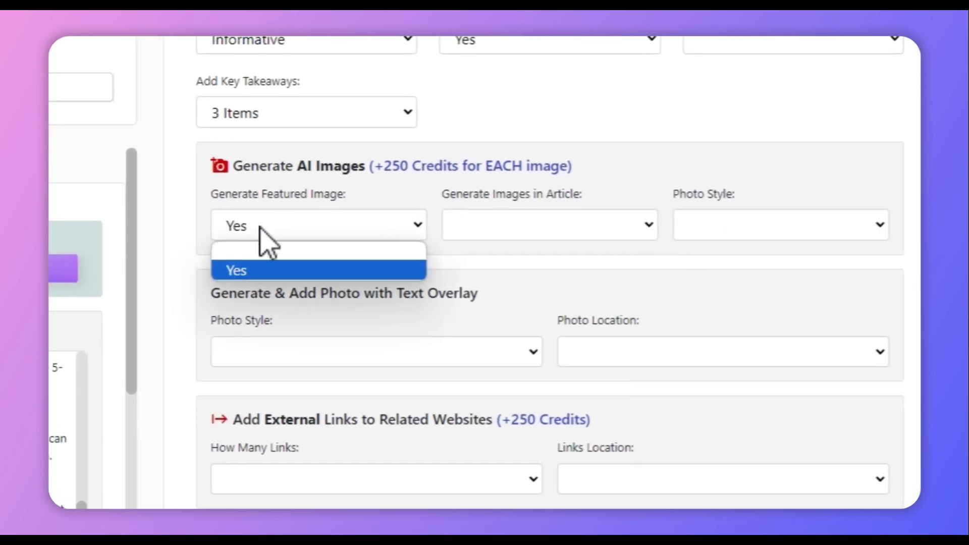
{"action": "left_click", "coordinate": [267, 246]}
{"action": "left_click", "coordinate": [695, 160]}
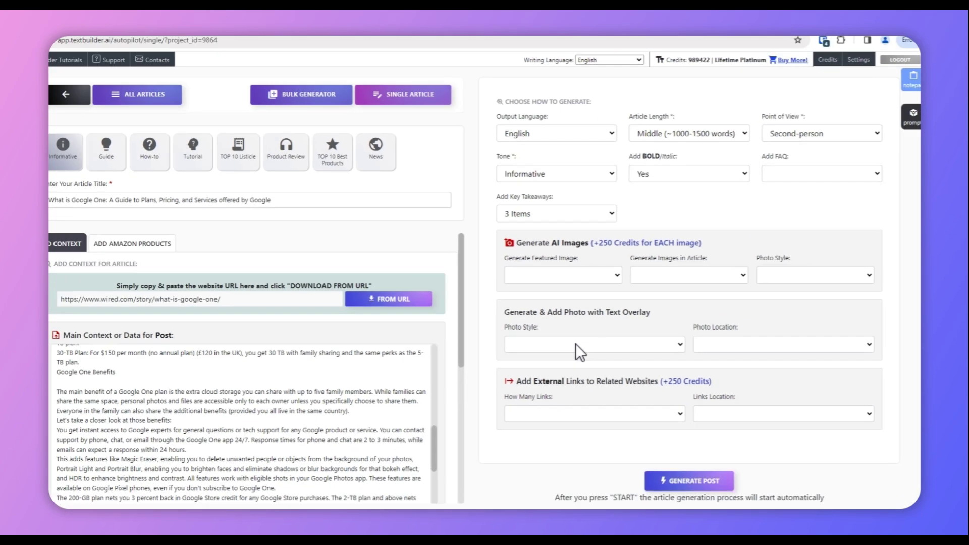
{"action": "left_click", "coordinate": [575, 343]}
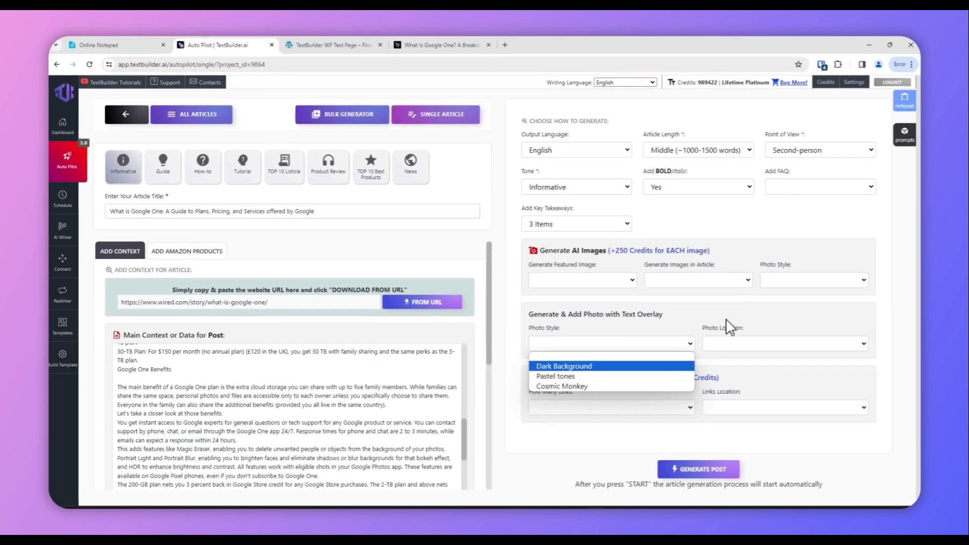
{"action": "left_click", "coordinate": [646, 253]}
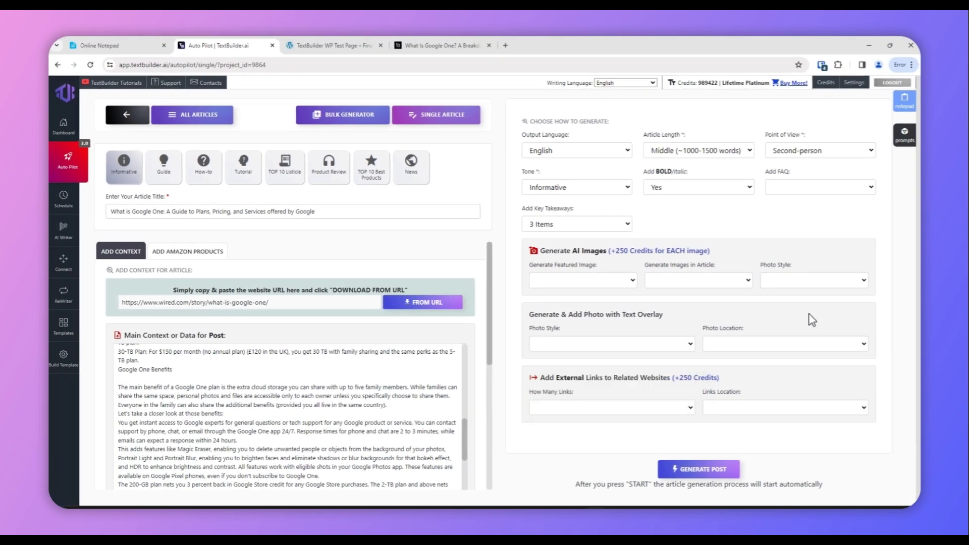
{"action": "left_click", "coordinate": [676, 294]}
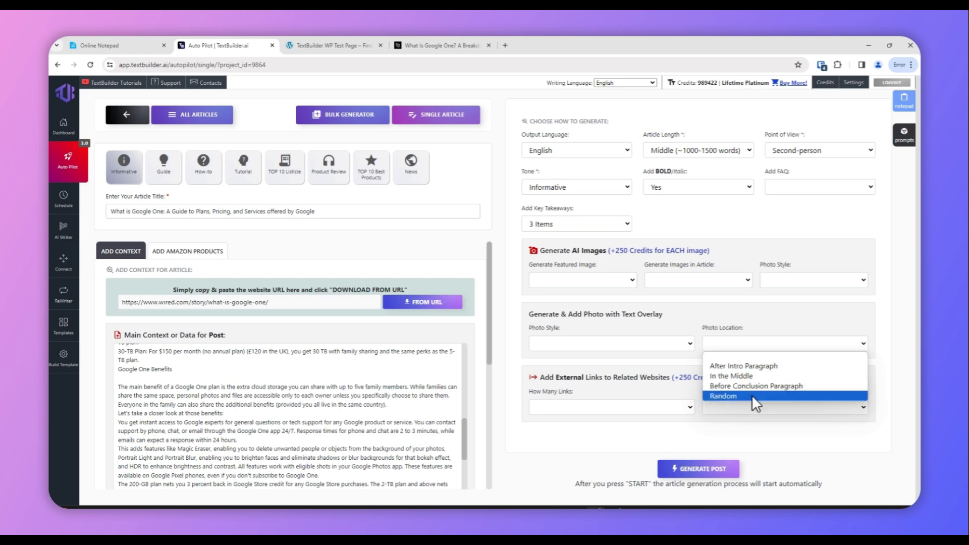
{"action": "left_click", "coordinate": [886, 368]}
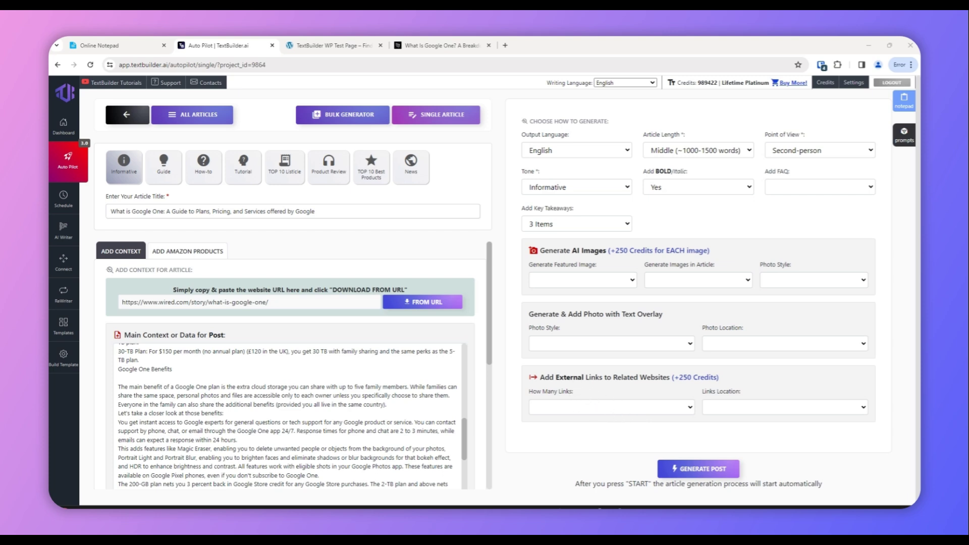
{"action": "left_click_drag", "start_coordinate": [538, 377], "coordinate": [716, 377]}
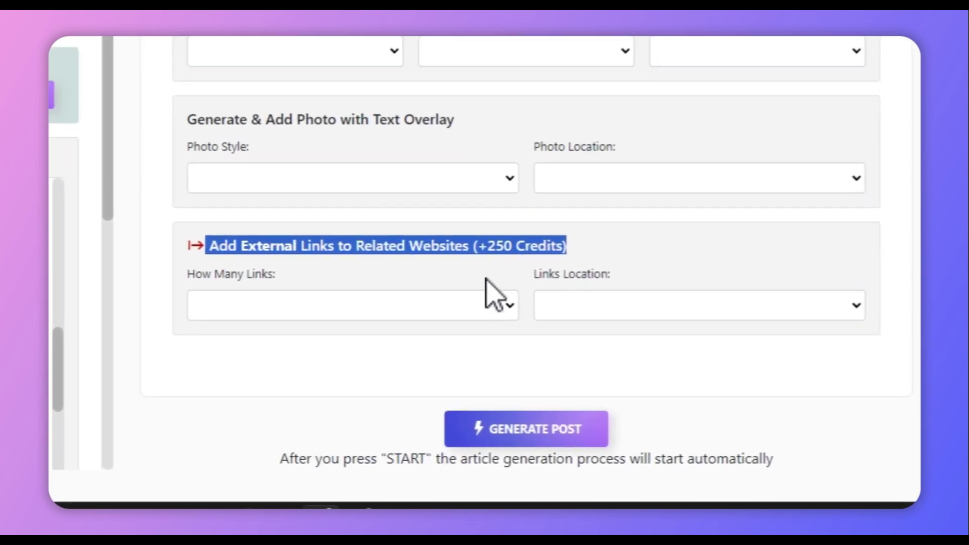
{"action": "left_click", "coordinate": [485, 245]}
{"action": "left_click_drag", "start_coordinate": [480, 246], "coordinate": [559, 246]}
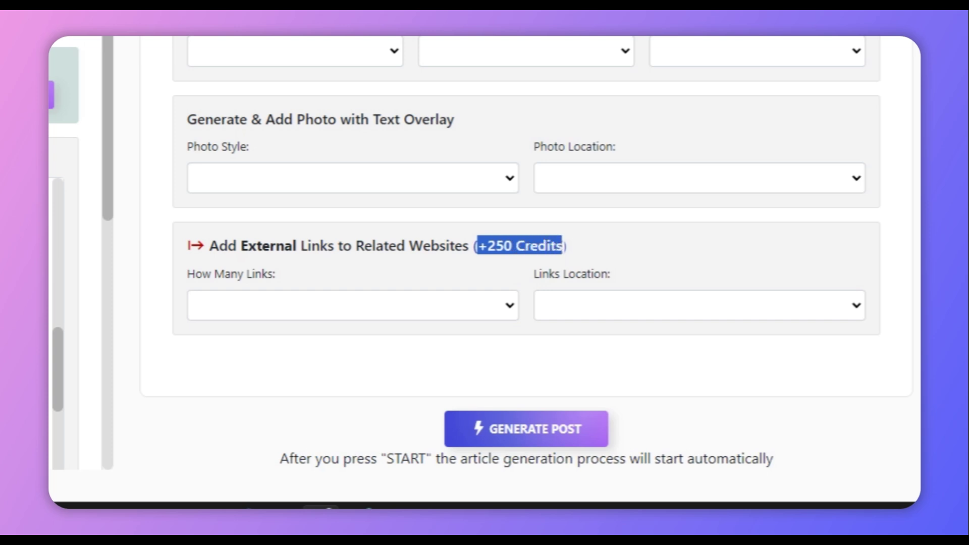
{"action": "left_click", "coordinate": [467, 306]}
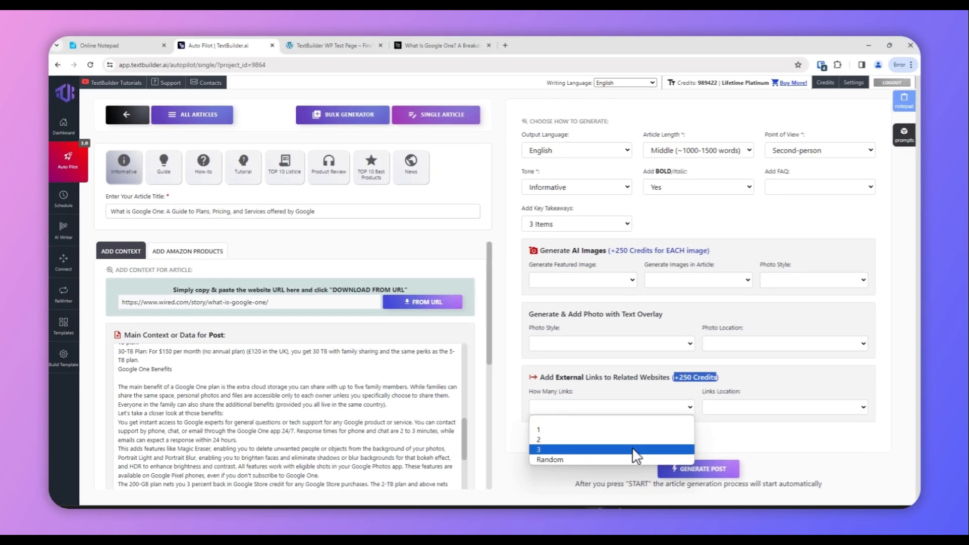
{"action": "left_click", "coordinate": [782, 411]}
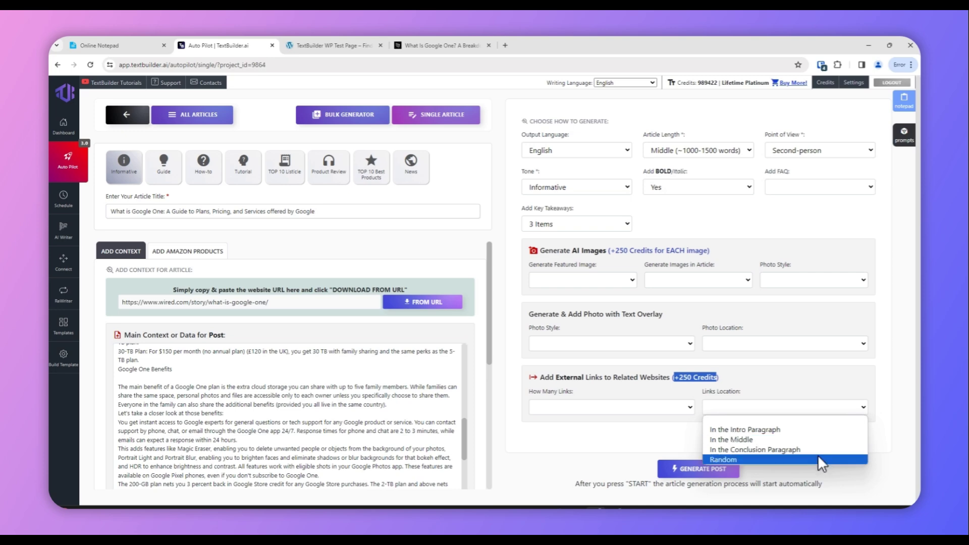
{"action": "left_click", "coordinate": [669, 428]}
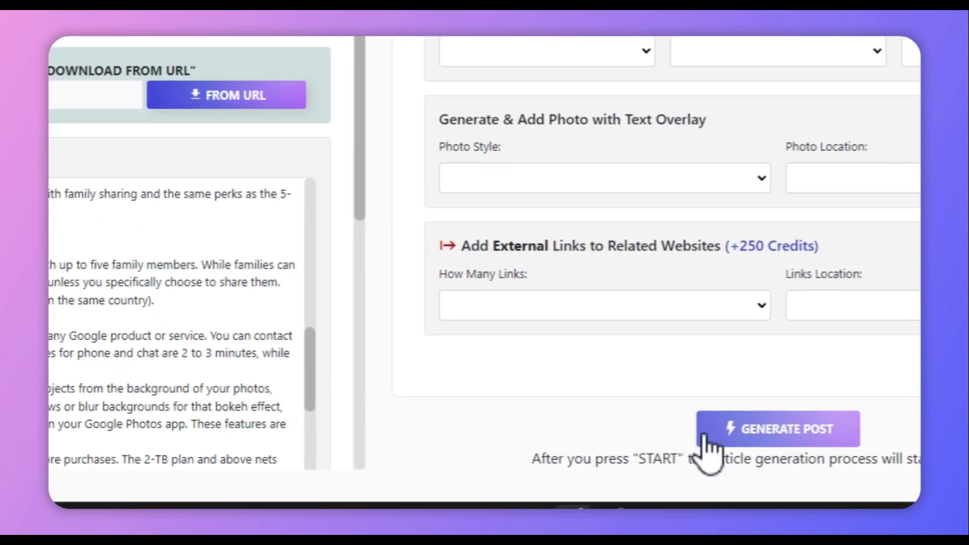
{"action": "left_click", "coordinate": [709, 444]}
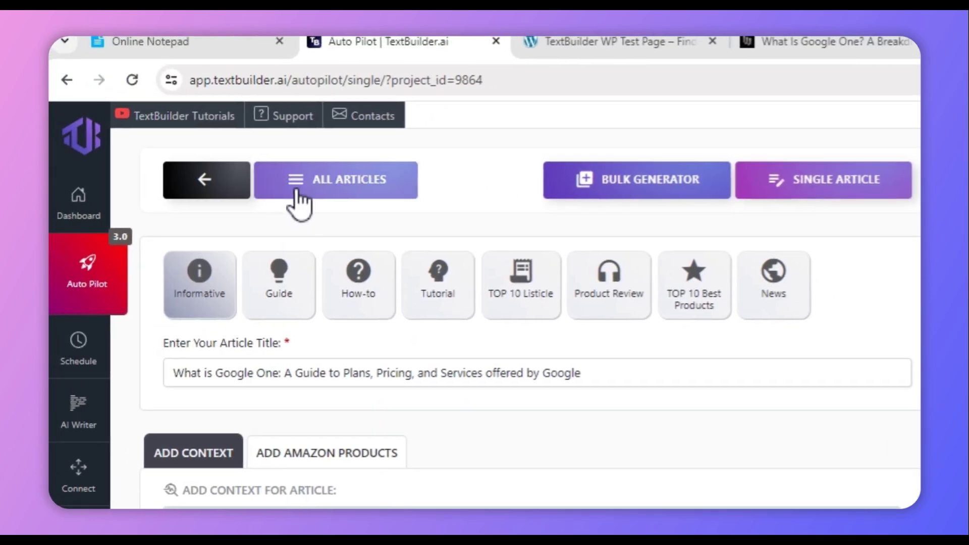
Open the 'Google One Review' article from All Articles and briefly highlight its opening paragraph.
{"action": "left_click", "coordinate": [297, 192]}
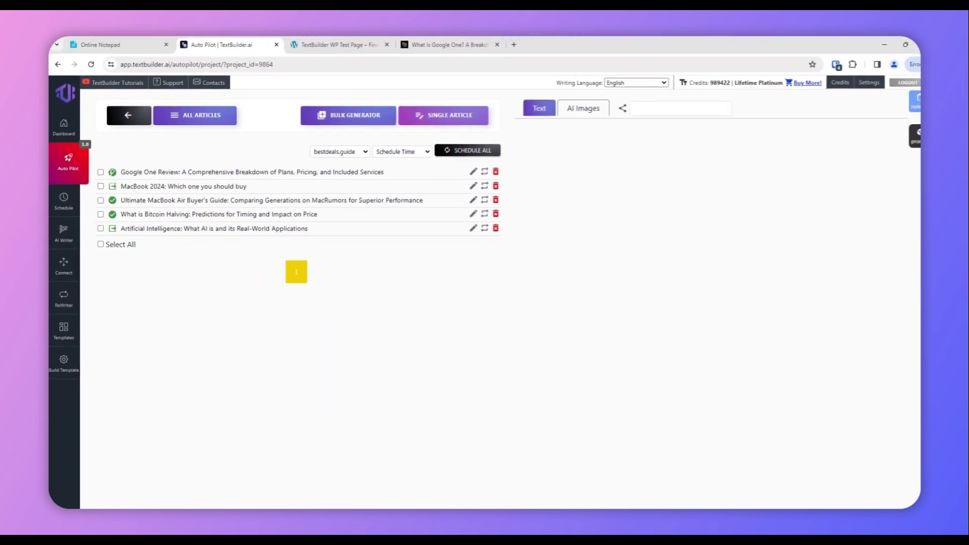
{"action": "left_click", "coordinate": [196, 172]}
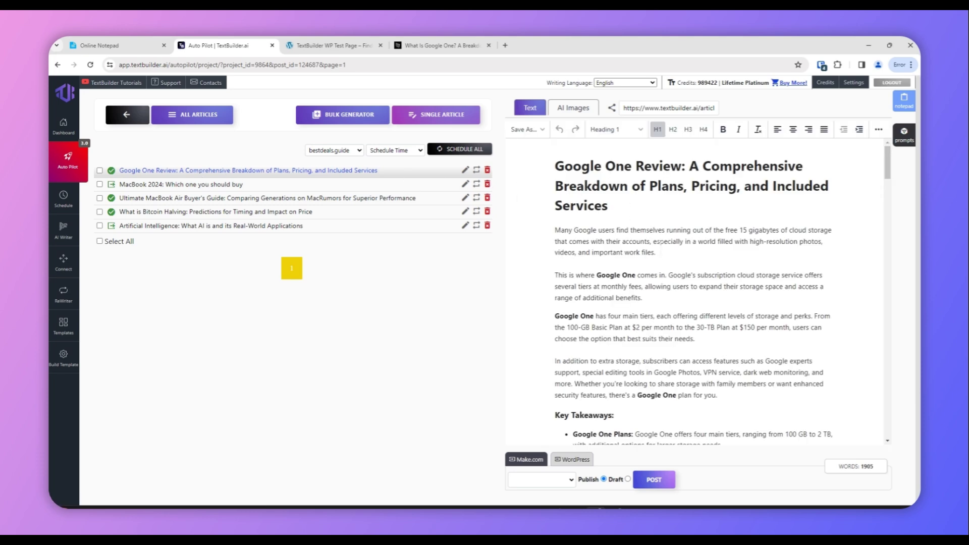
{"action": "left_click_drag", "start_coordinate": [556, 230], "coordinate": [660, 241]}
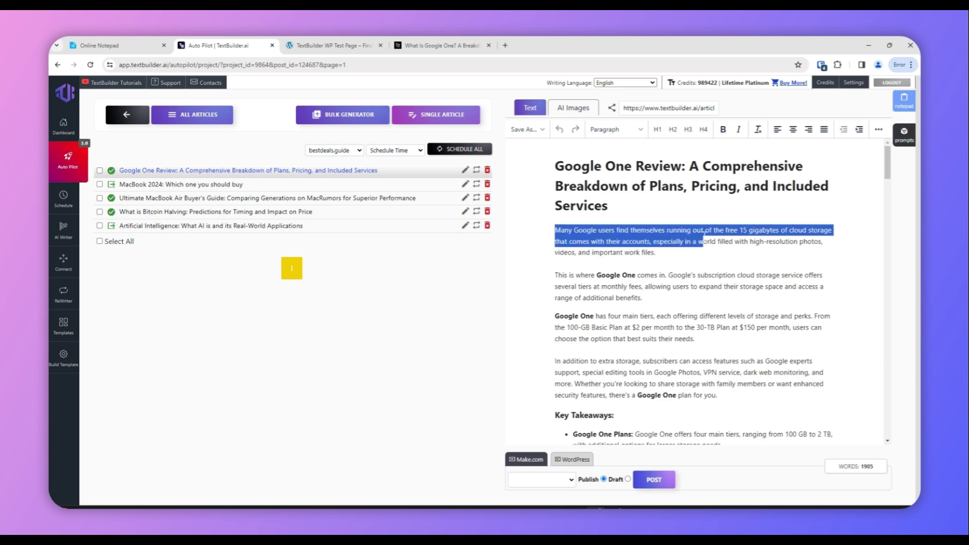
{"action": "left_click_drag", "start_coordinate": [720, 237], "coordinate": [760, 242]}
{"action": "left_click_drag", "start_coordinate": [794, 241], "coordinate": [656, 253]}
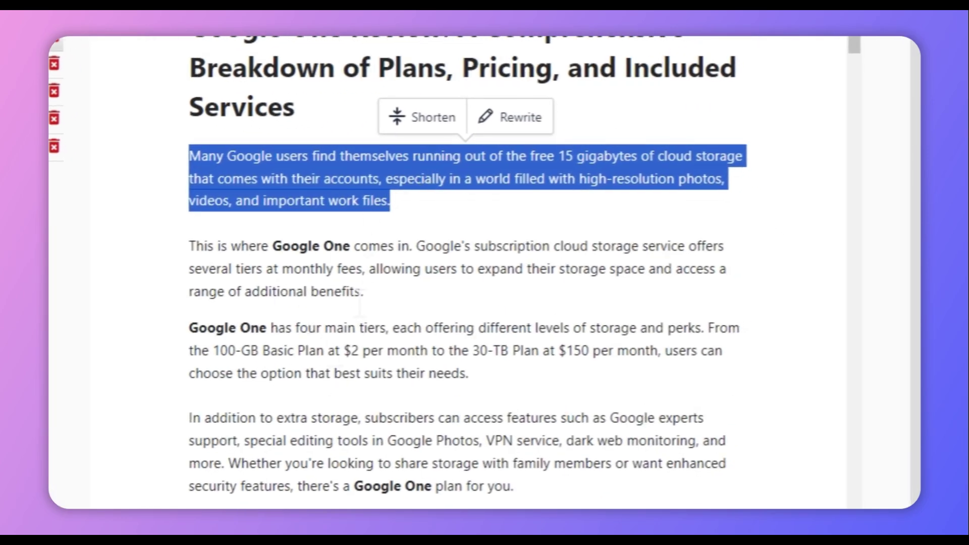
{"action": "left_click", "coordinate": [415, 204]}
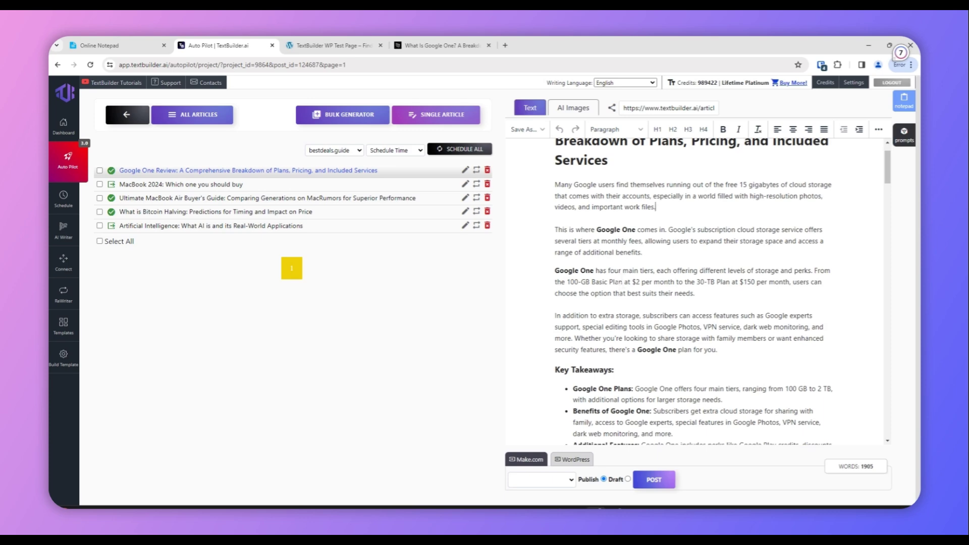
Scroll down to the article's summary and split it into two paragraphs.
{"action": "scroll", "coordinate": [632, 295], "scroll_direction": "down", "scroll_amount": 1}
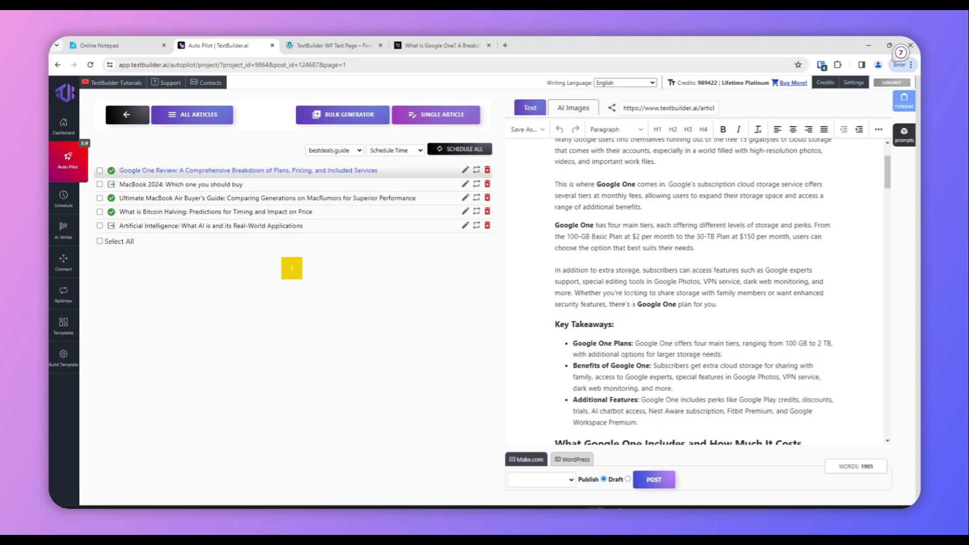
{"action": "scroll", "coordinate": [633, 298], "scroll_direction": "down", "scroll_amount": 6}
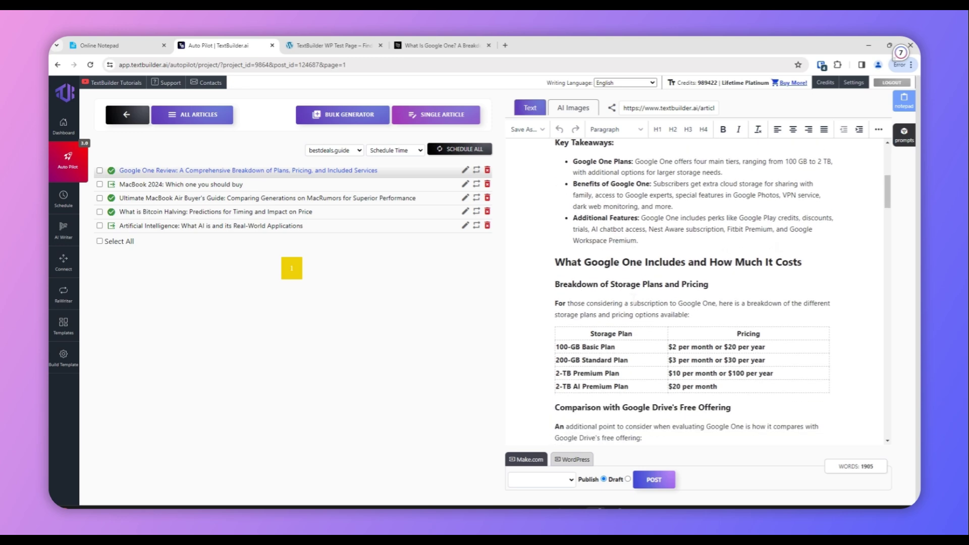
{"action": "scroll", "coordinate": [640, 296], "scroll_direction": "down", "scroll_amount": 1}
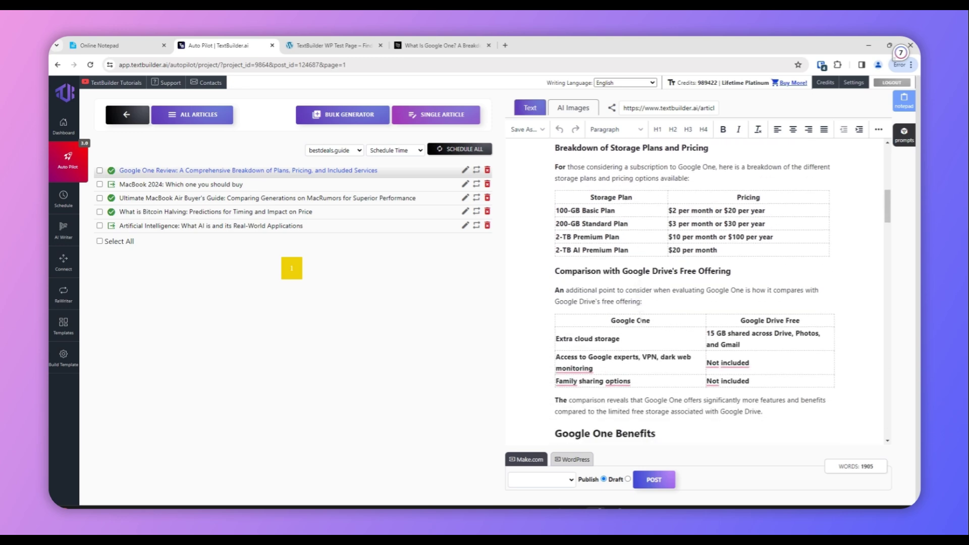
{"action": "scroll", "coordinate": [723, 295], "scroll_direction": "down", "scroll_amount": 2}
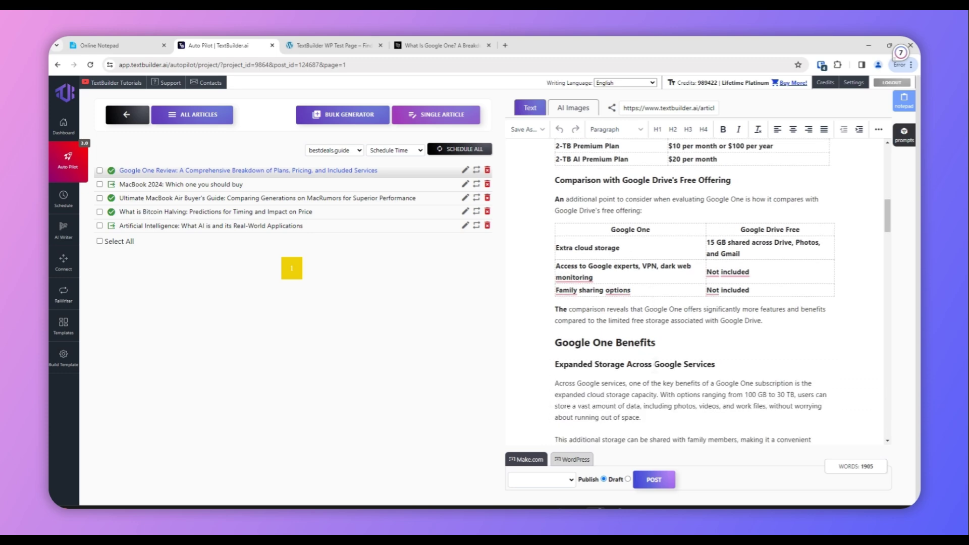
{"action": "scroll", "coordinate": [655, 364], "scroll_direction": "down", "scroll_amount": 4}
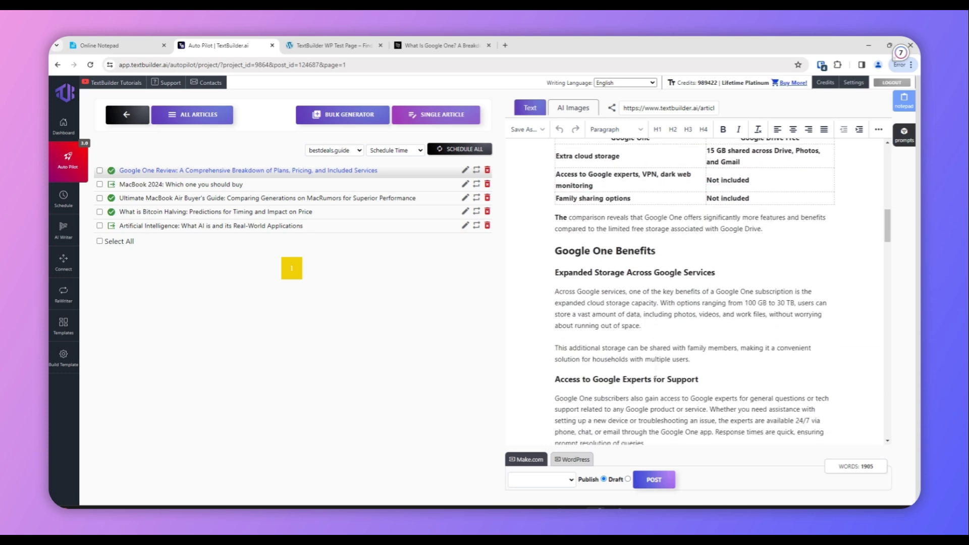
{"action": "scroll", "coordinate": [694, 291], "scroll_direction": "down", "scroll_amount": 2}
{"action": "scroll", "coordinate": [694, 291], "scroll_direction": "down", "scroll_amount": 3}
{"action": "scroll", "coordinate": [655, 373], "scroll_direction": "down", "scroll_amount": 12}
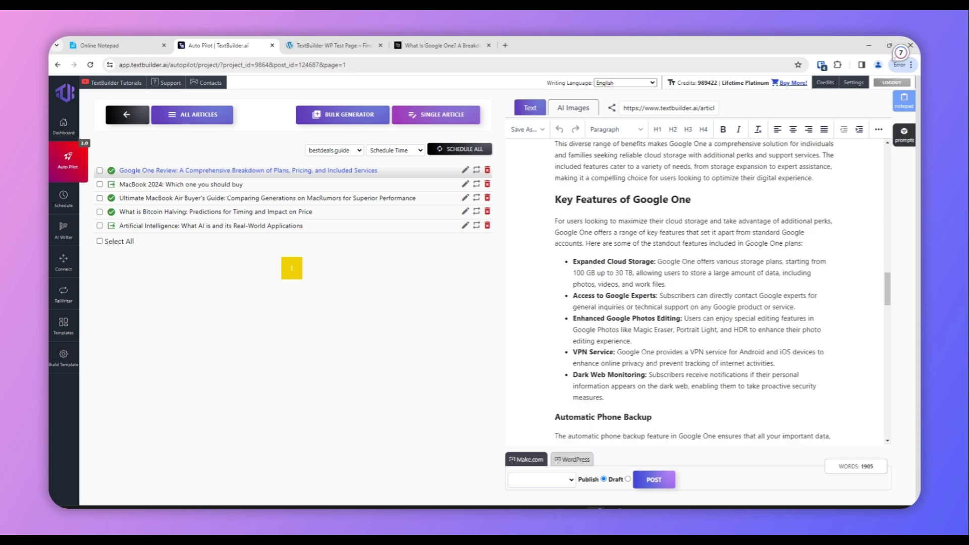
{"action": "scroll", "coordinate": [696, 292], "scroll_direction": "down", "scroll_amount": 10}
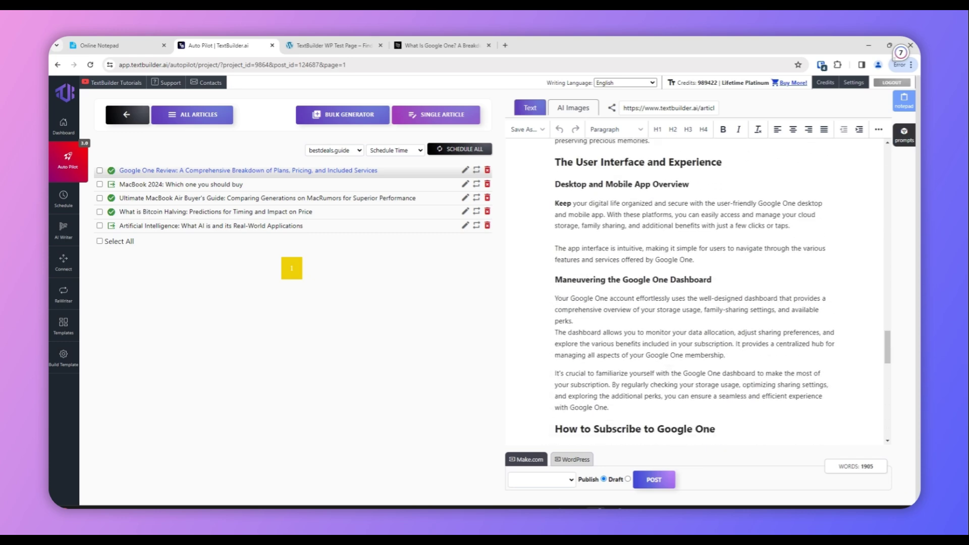
{"action": "scroll", "coordinate": [697, 292], "scroll_direction": "down", "scroll_amount": 9}
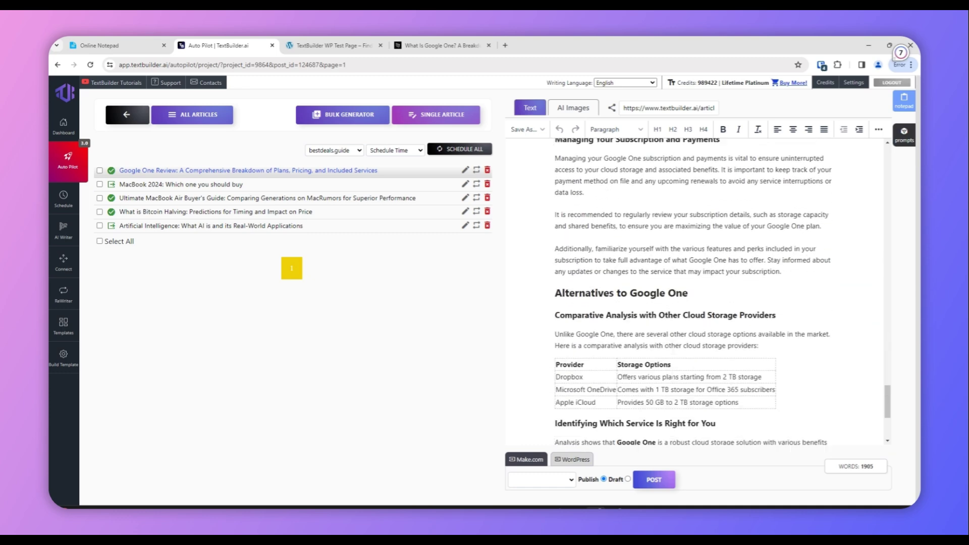
{"action": "scroll", "coordinate": [672, 368], "scroll_direction": "down", "scroll_amount": 2}
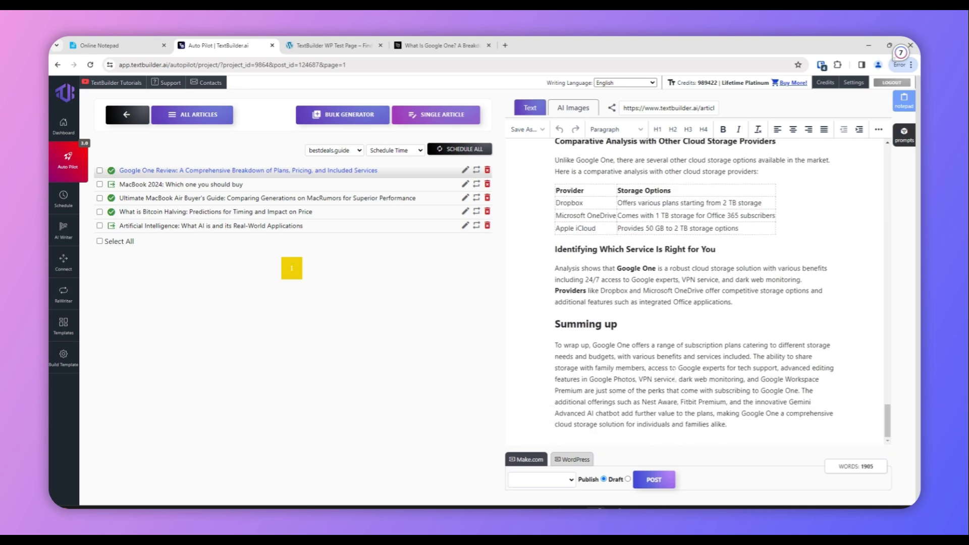
{"action": "key", "text": "shift+Return"}
{"action": "key", "text": "Return"}
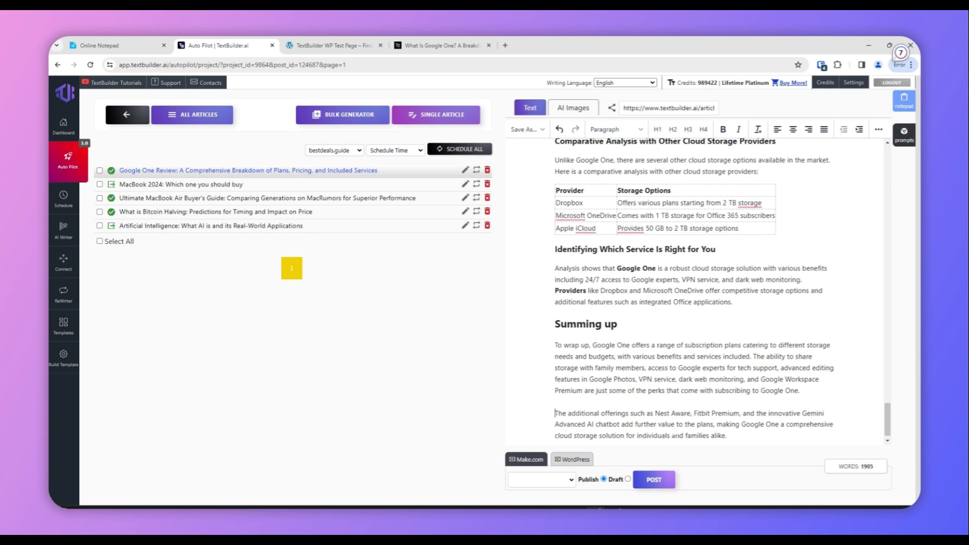
Return to the article title and choose WordPress as the publishing destination.
{"action": "scroll", "coordinate": [704, 413], "scroll_direction": "up", "scroll_amount": 4}
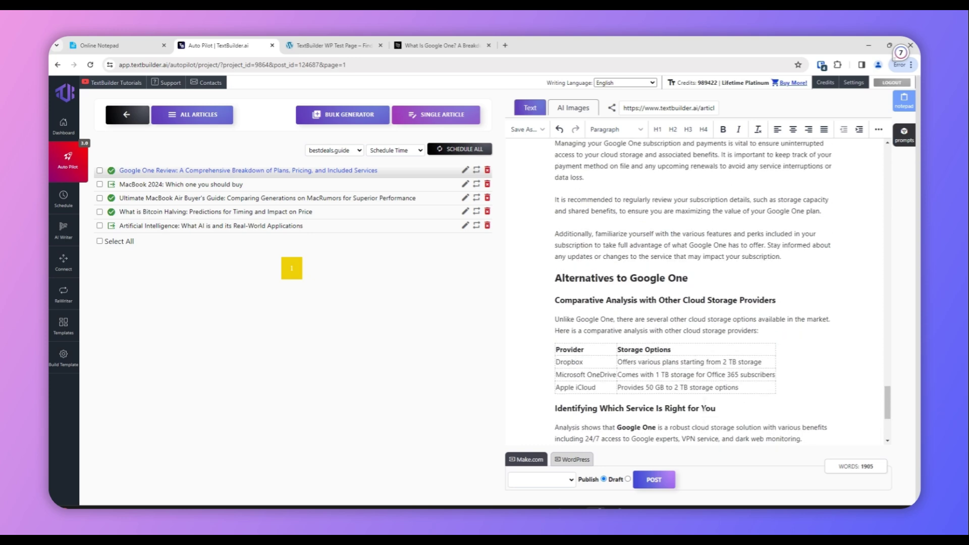
{"action": "scroll", "coordinate": [694, 293], "scroll_direction": "up", "scroll_amount": 6}
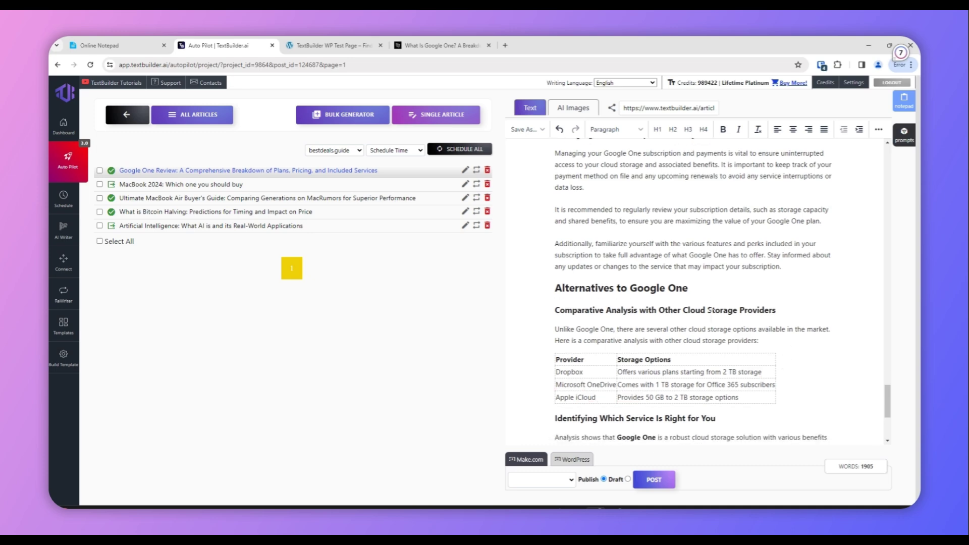
{"action": "scroll", "coordinate": [717, 320], "scroll_direction": "up", "scroll_amount": 10}
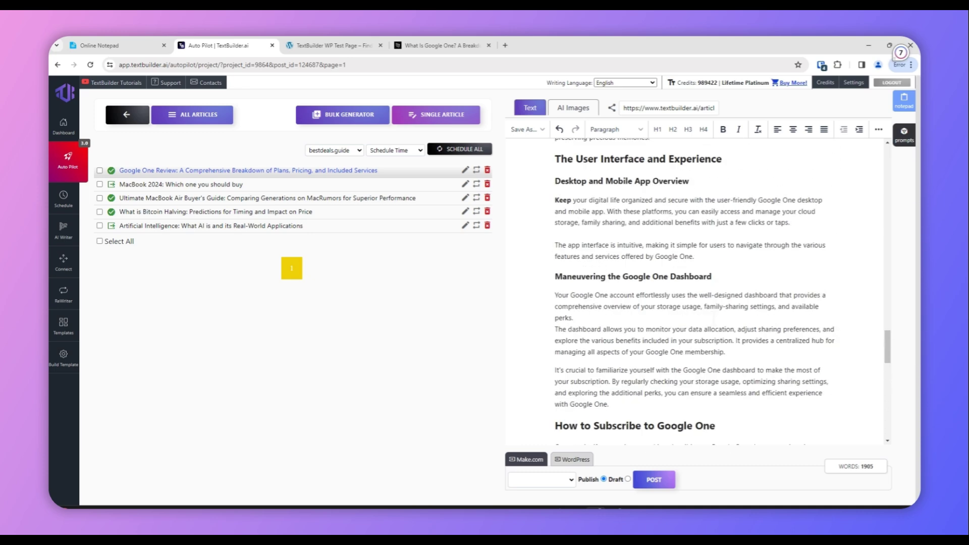
{"action": "scroll", "coordinate": [717, 321], "scroll_direction": "up", "scroll_amount": 12}
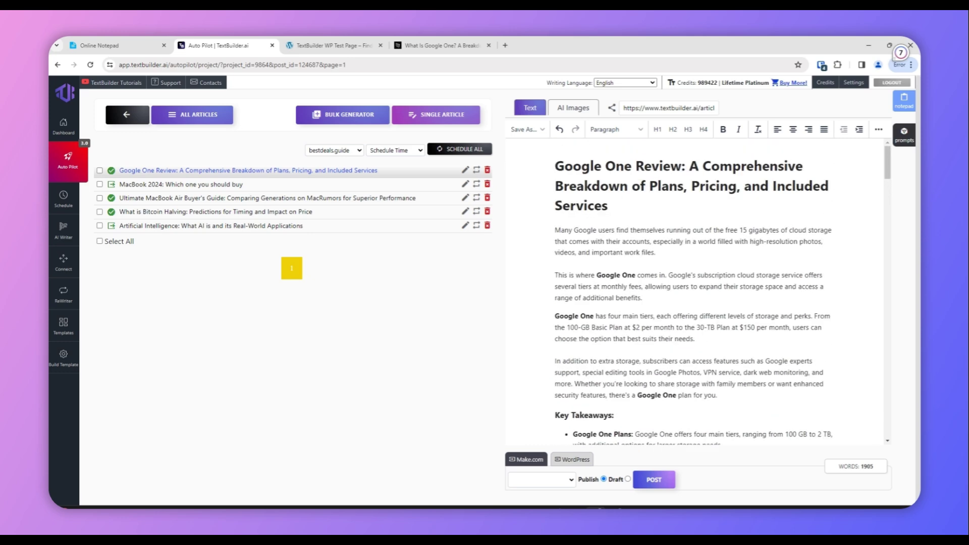
{"action": "left_click", "coordinate": [572, 459]}
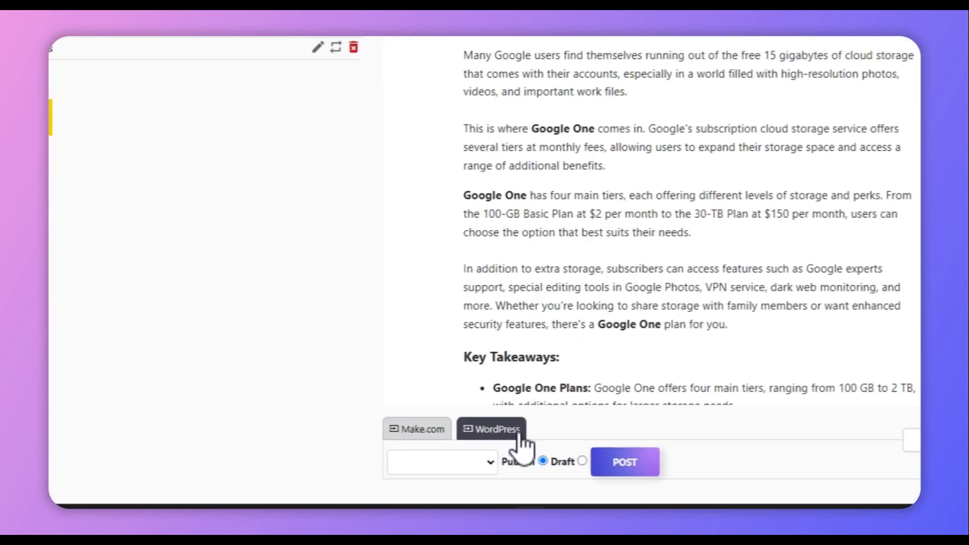
Post the article to the bestdeals.guide site, then highlight its 'Published on: 19.Mar' notice.
{"action": "left_click", "coordinate": [479, 467]}
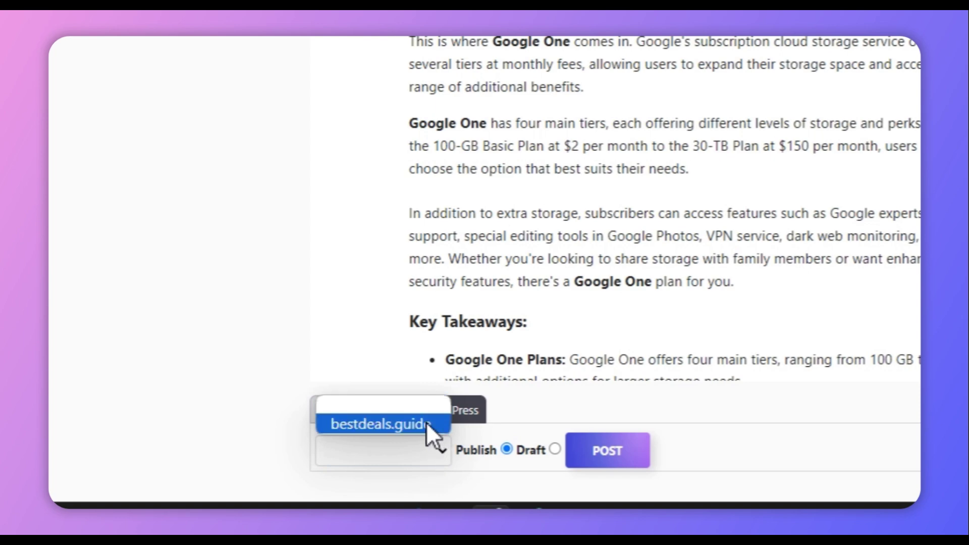
{"action": "left_click", "coordinate": [426, 422]}
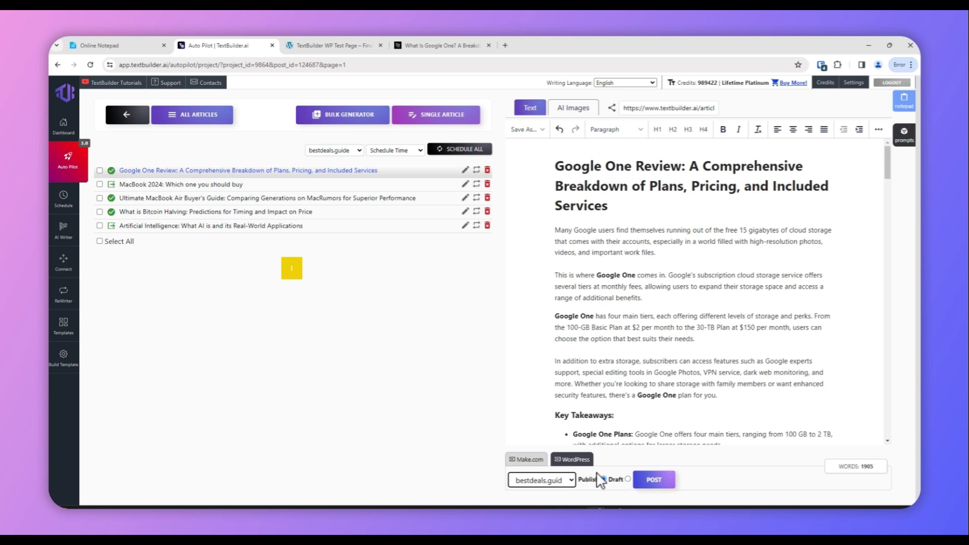
{"action": "left_click", "coordinate": [664, 484]}
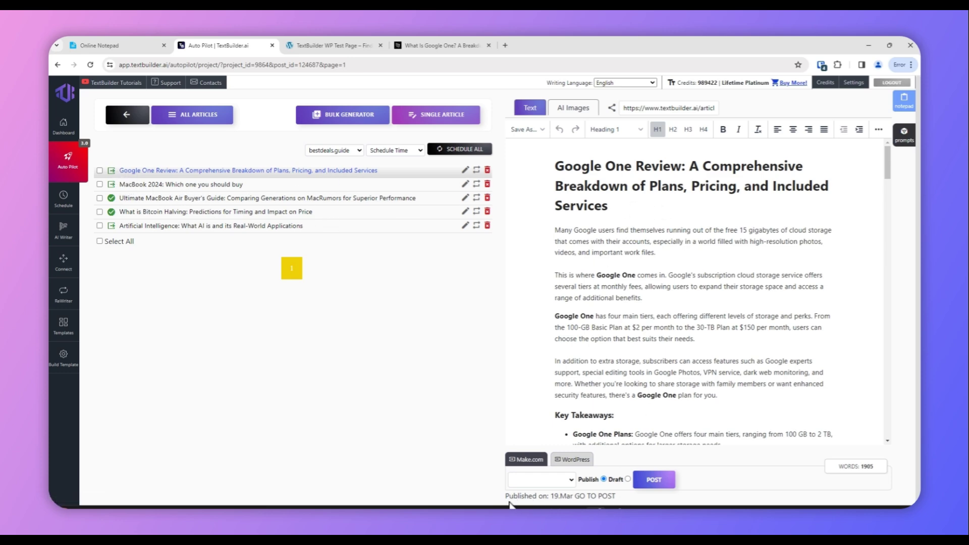
{"action": "left_click_drag", "start_coordinate": [509, 496], "coordinate": [542, 497]}
{"action": "left_click_drag", "start_coordinate": [551, 497], "coordinate": [571, 496]}
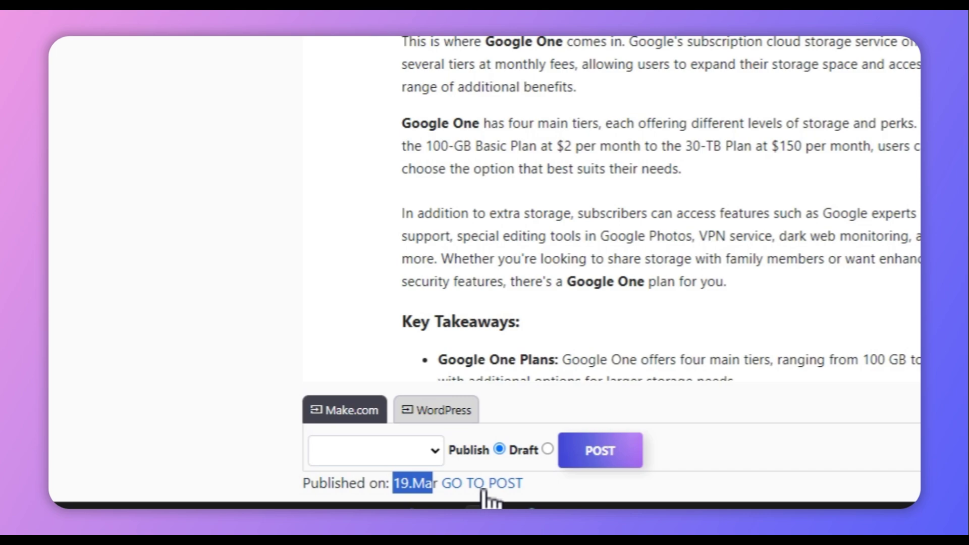
Open the live post on bestdeals.guide and briefly highlight the storage plan pricing rows.
{"action": "left_click", "coordinate": [473, 485]}
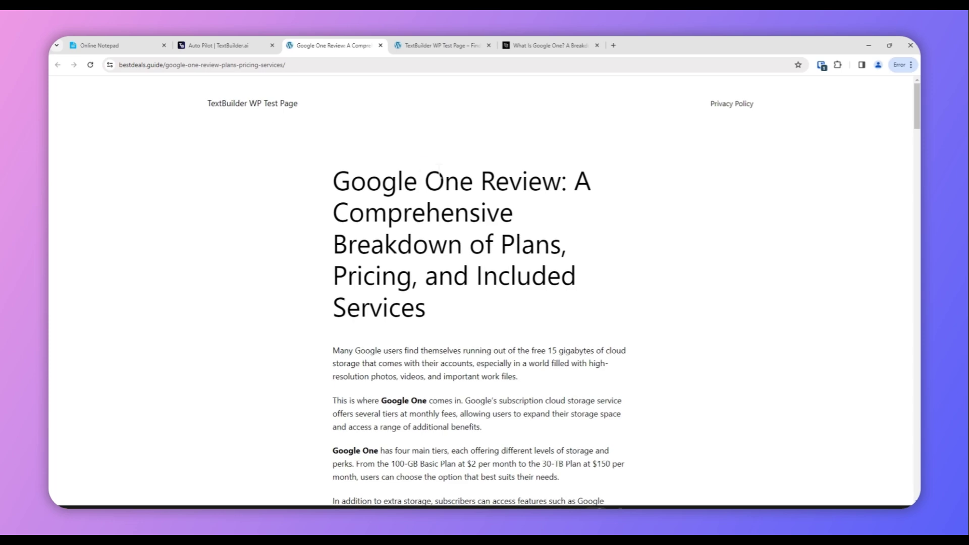
{"action": "scroll", "coordinate": [485, 290], "scroll_direction": "down", "scroll_amount": 6}
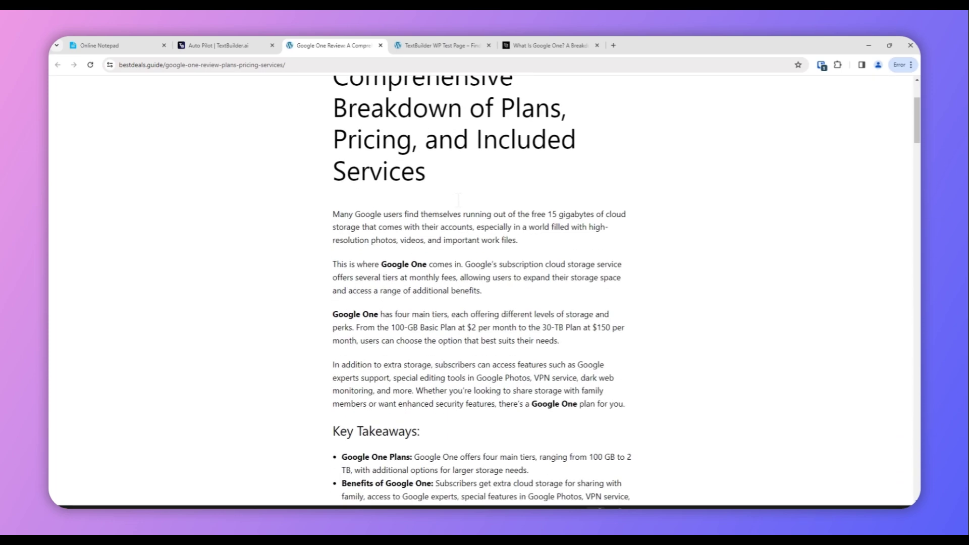
{"action": "scroll", "coordinate": [462, 202], "scroll_direction": "down", "scroll_amount": 6}
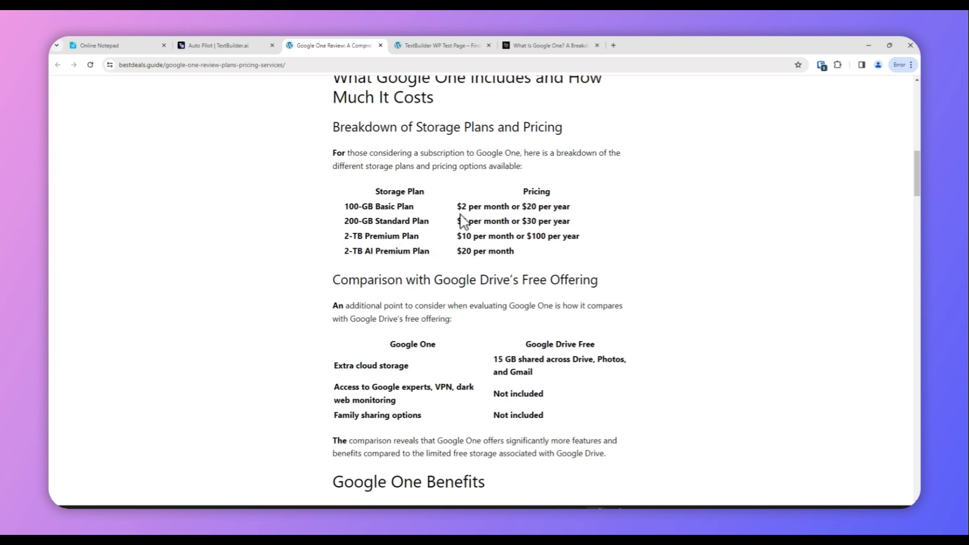
{"action": "left_click_drag", "start_coordinate": [470, 218], "coordinate": [470, 254]}
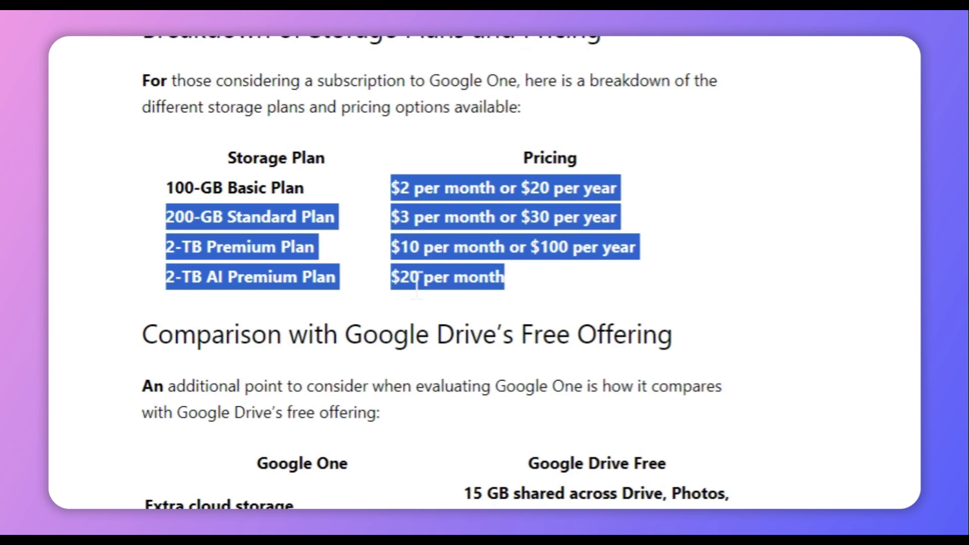
{"action": "left_click", "coordinate": [392, 378]}
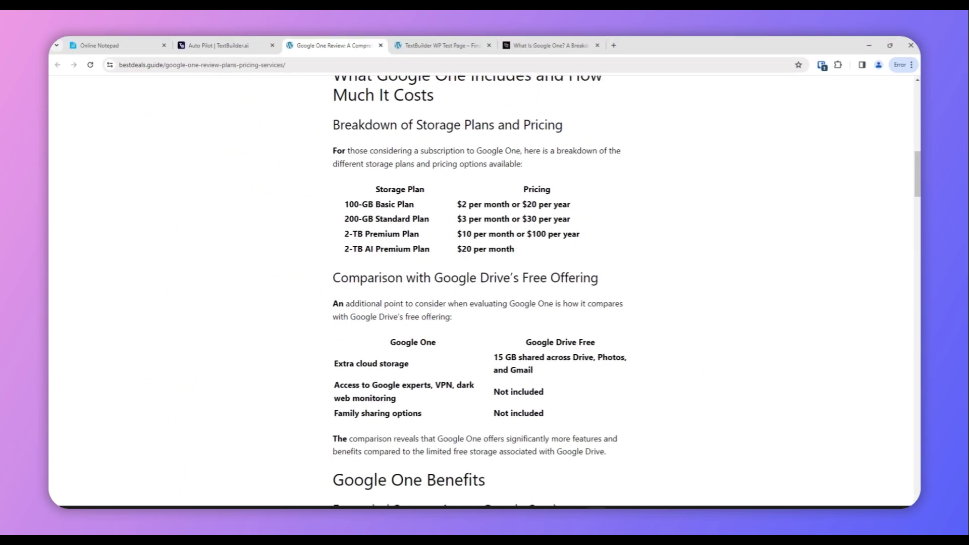
Scroll through the rest of the published review, including the provider comparison.
{"action": "scroll", "coordinate": [424, 301], "scroll_direction": "down", "scroll_amount": 1}
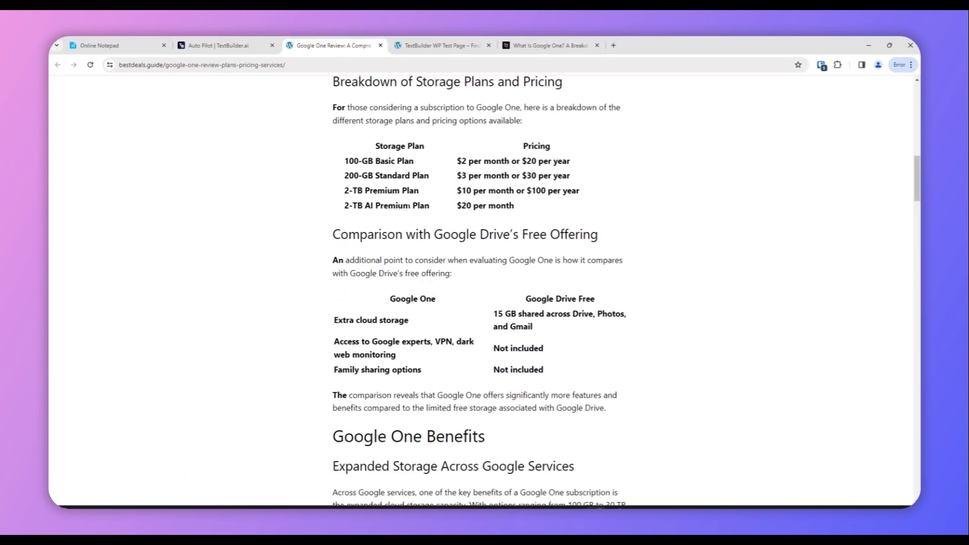
{"action": "scroll", "coordinate": [424, 301], "scroll_direction": "down", "scroll_amount": 3}
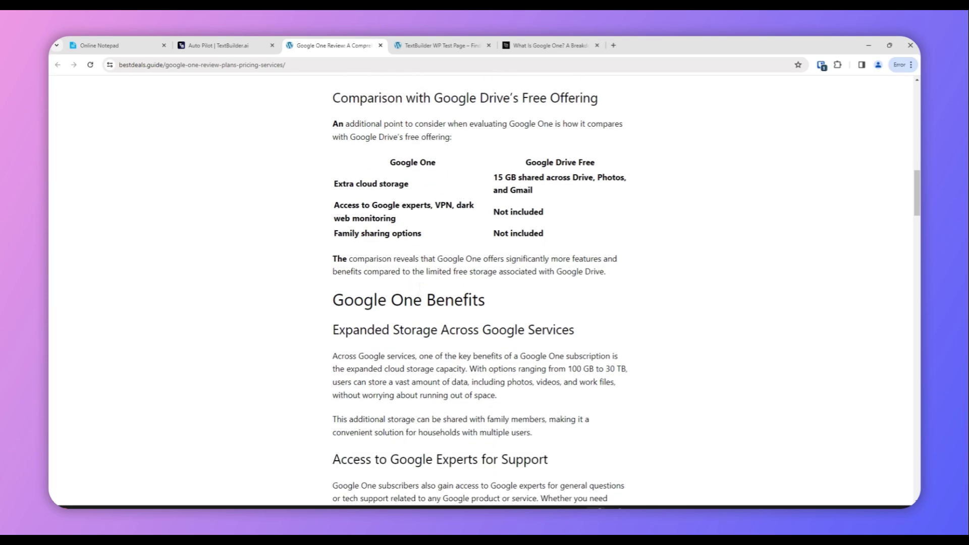
{"action": "scroll", "coordinate": [424, 292], "scroll_direction": "down", "scroll_amount": 3}
{"action": "scroll", "coordinate": [424, 296], "scroll_direction": "down", "scroll_amount": 6}
{"action": "scroll", "coordinate": [424, 295], "scroll_direction": "down", "scroll_amount": 7}
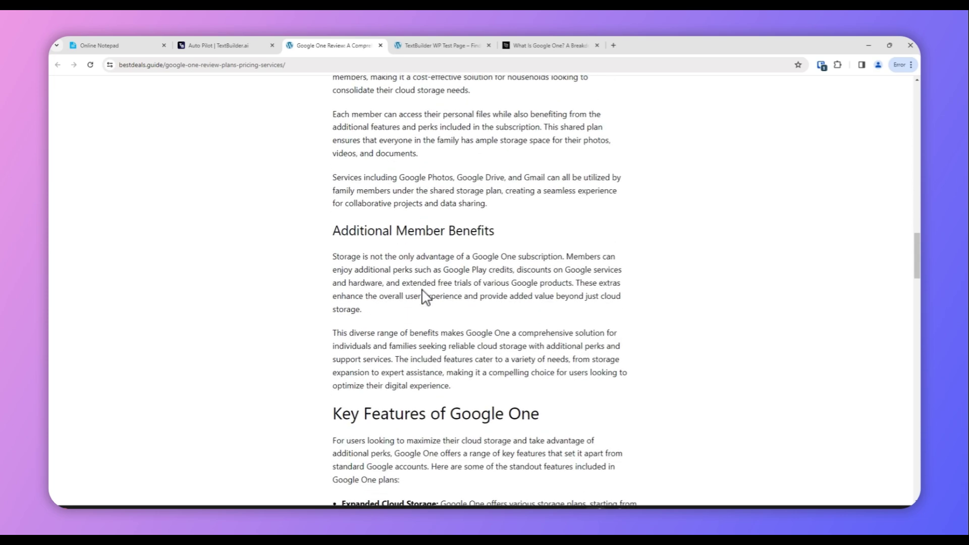
{"action": "scroll", "coordinate": [424, 295], "scroll_direction": "down", "scroll_amount": 8}
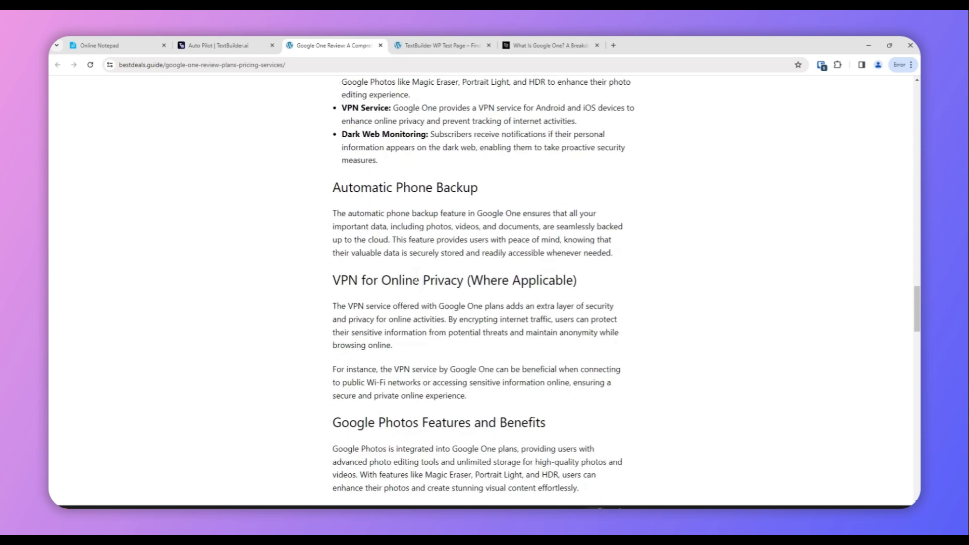
{"action": "scroll", "coordinate": [419, 281], "scroll_direction": "down", "scroll_amount": 10}
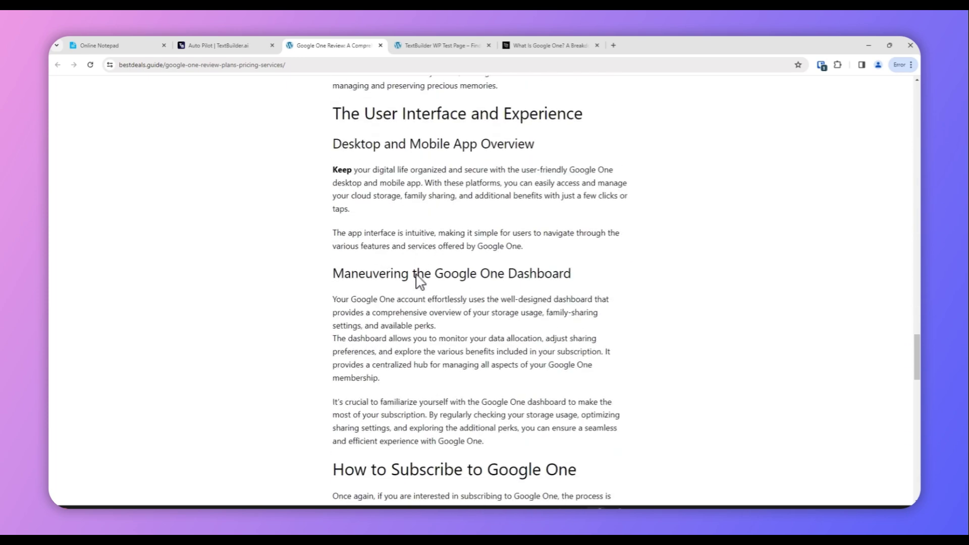
{"action": "scroll", "coordinate": [419, 280], "scroll_direction": "down", "scroll_amount": 7}
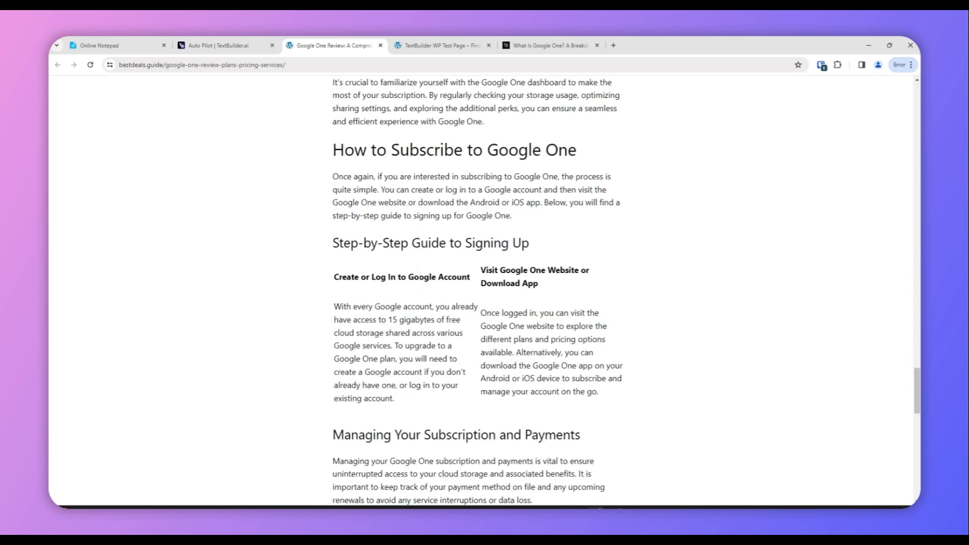
{"action": "scroll", "coordinate": [419, 281], "scroll_direction": "down", "scroll_amount": 8}
{"action": "scroll", "coordinate": [416, 272], "scroll_direction": "down", "scroll_amount": 3}
{"action": "scroll", "coordinate": [416, 273], "scroll_direction": "up", "scroll_amount": 1}
{"action": "scroll", "coordinate": [404, 275], "scroll_direction": "down", "scroll_amount": 2}
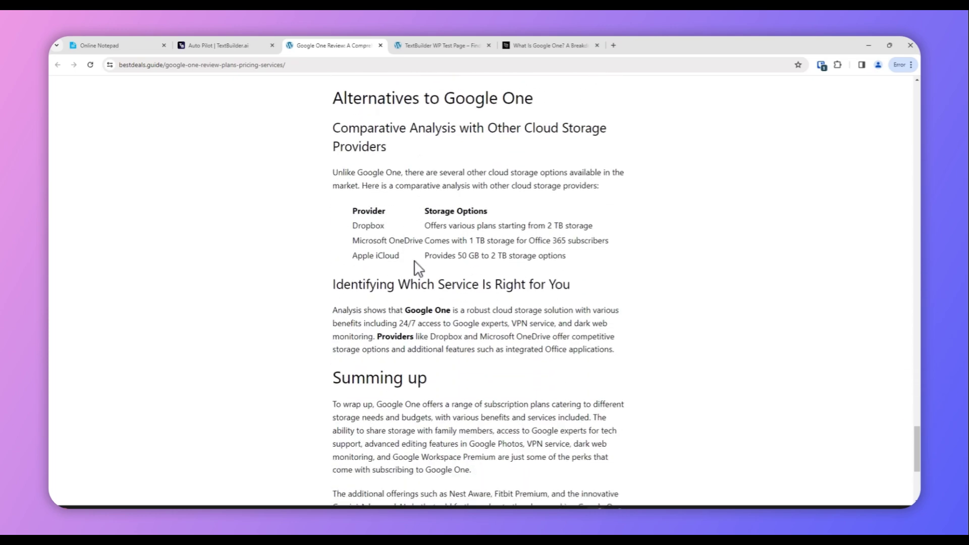
{"action": "scroll", "coordinate": [418, 268], "scroll_direction": "down", "scroll_amount": 4}
{"action": "scroll", "coordinate": [427, 261], "scroll_direction": "up", "scroll_amount": 2}
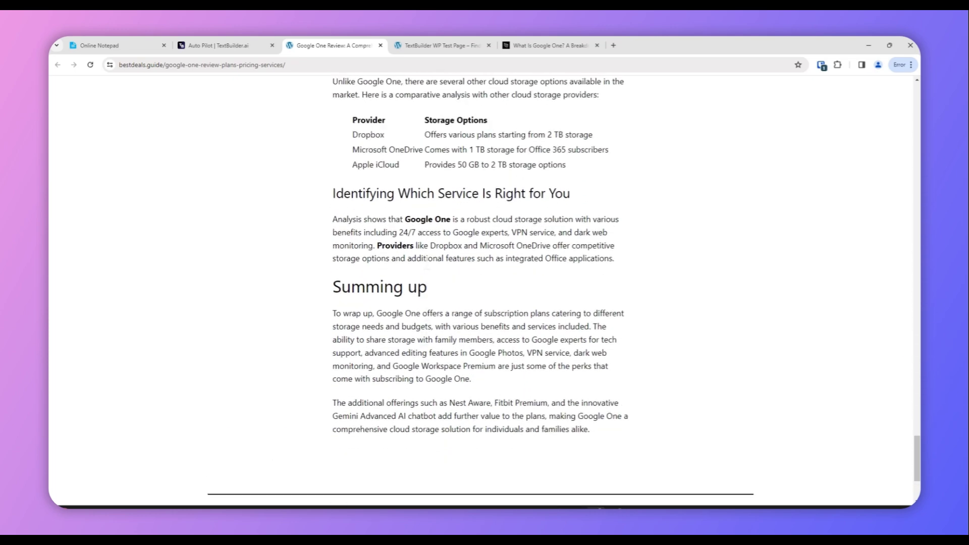
{"action": "scroll", "coordinate": [421, 257], "scroll_direction": "up", "scroll_amount": 7}
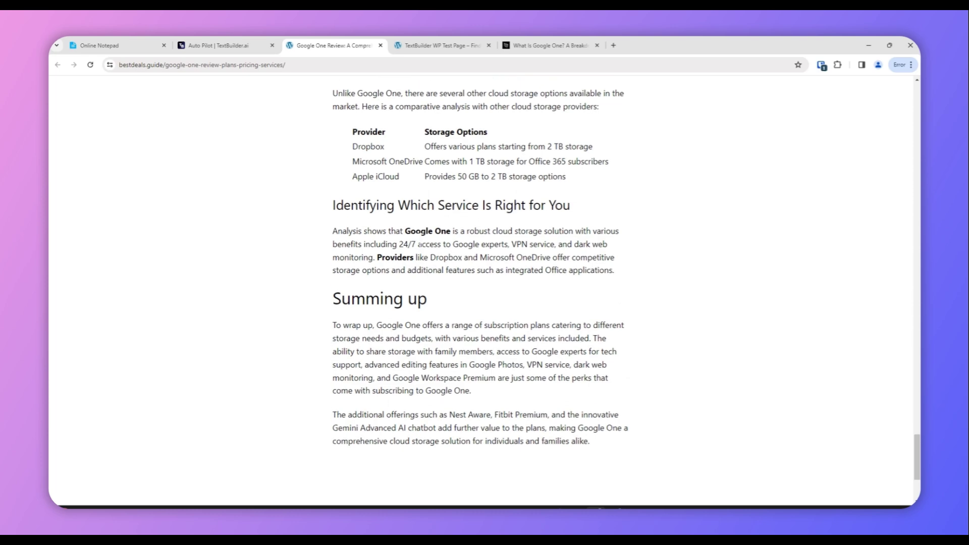
{"action": "scroll", "coordinate": [422, 246], "scroll_direction": "up", "scroll_amount": 20}
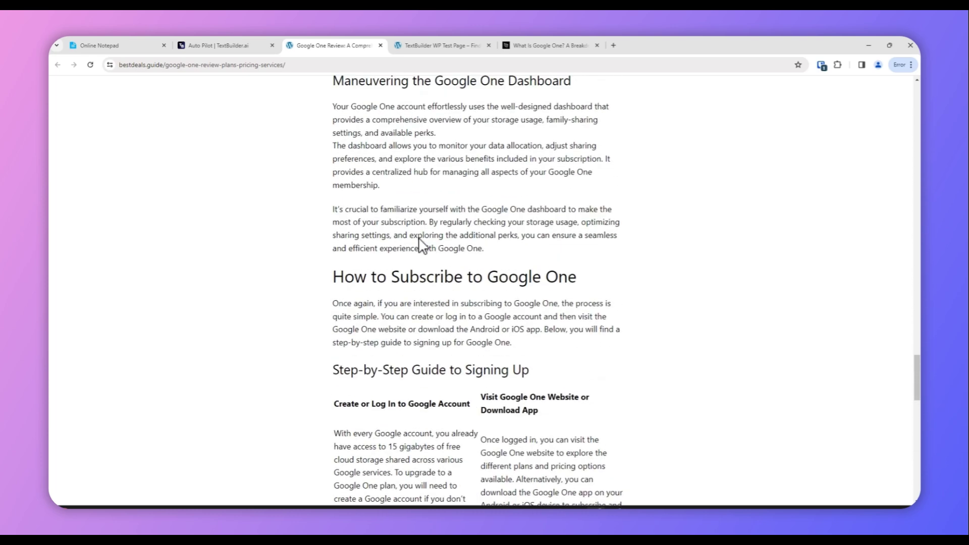